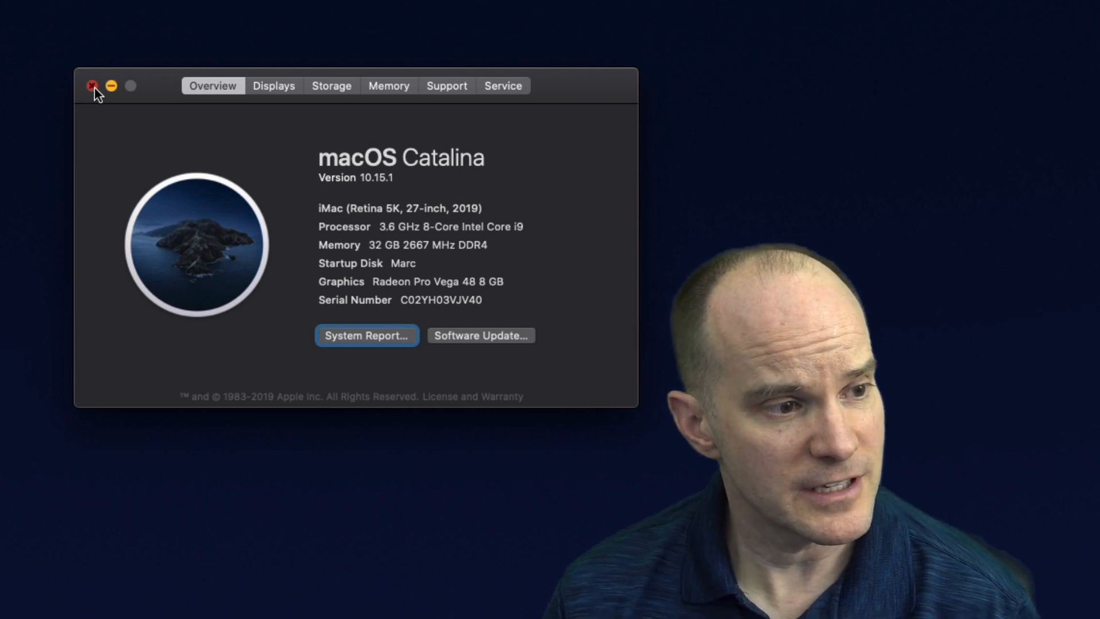
Close the About This Mac window
left_click(92, 86)
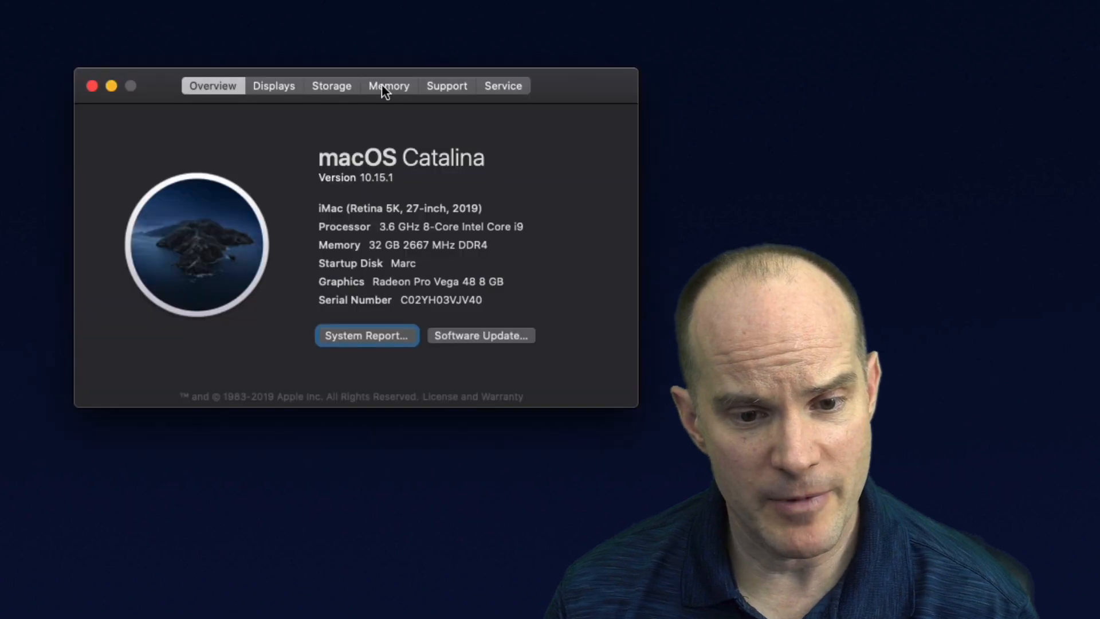
left_click(387, 86)
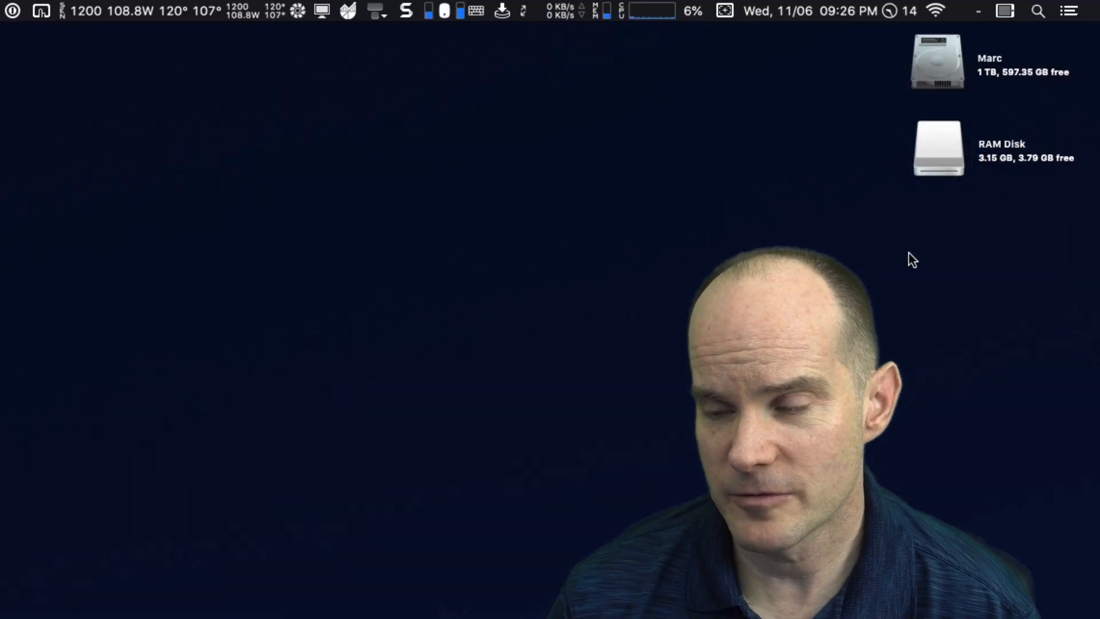
Open the RAM Disk volume and copy IDS.fmp12 into it
left_click(942, 148)
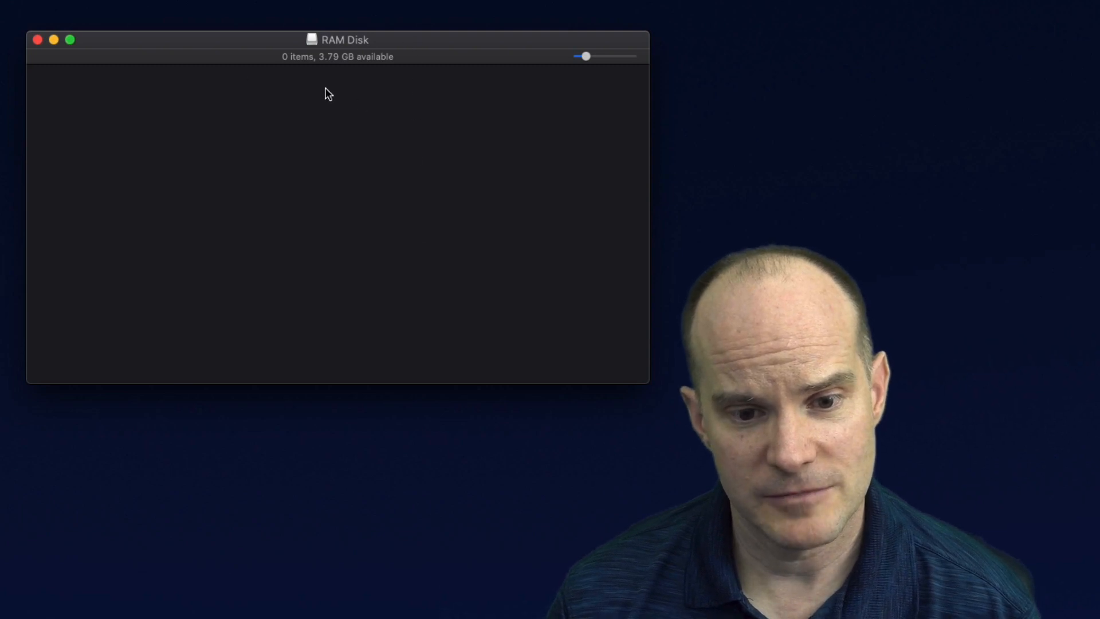
key("super+Tab")
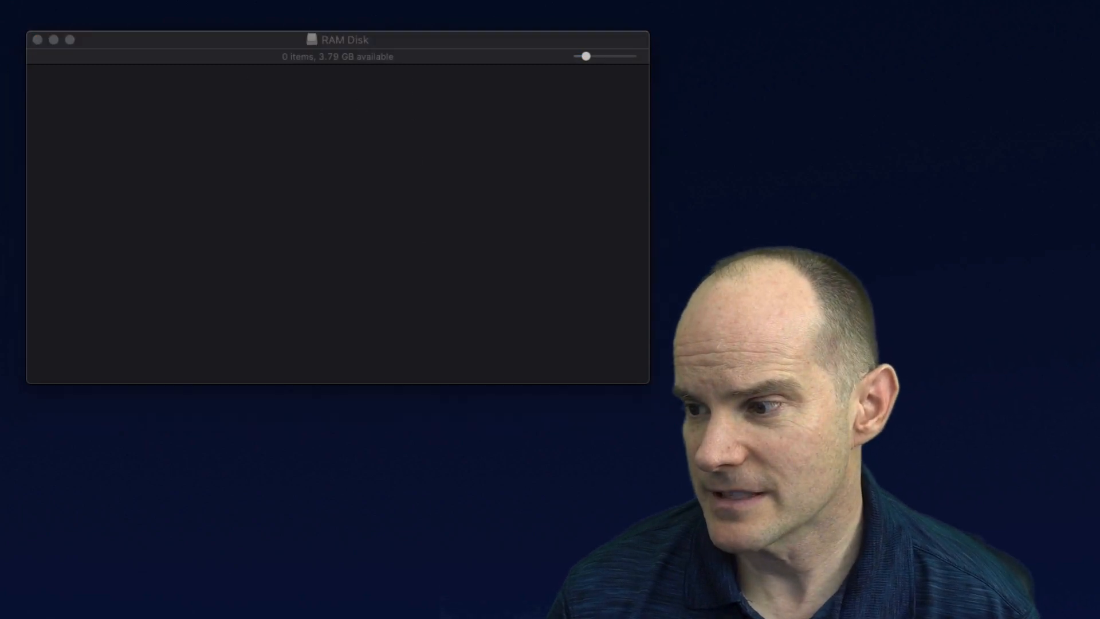
left_click_drag(1089, 223, 418, 213)
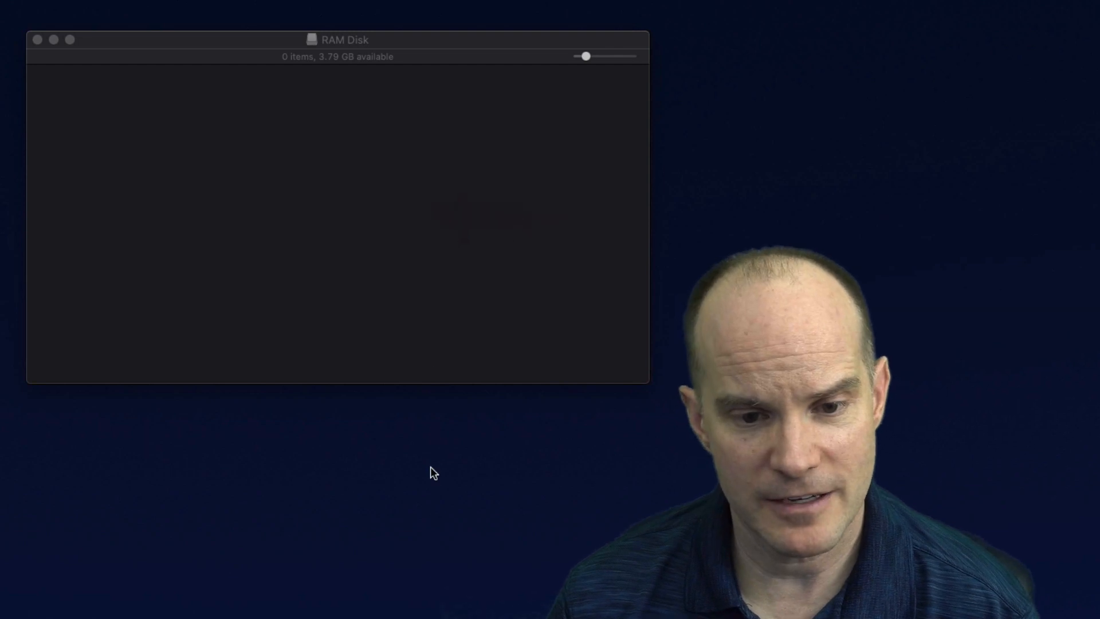
left_click(232, 299)
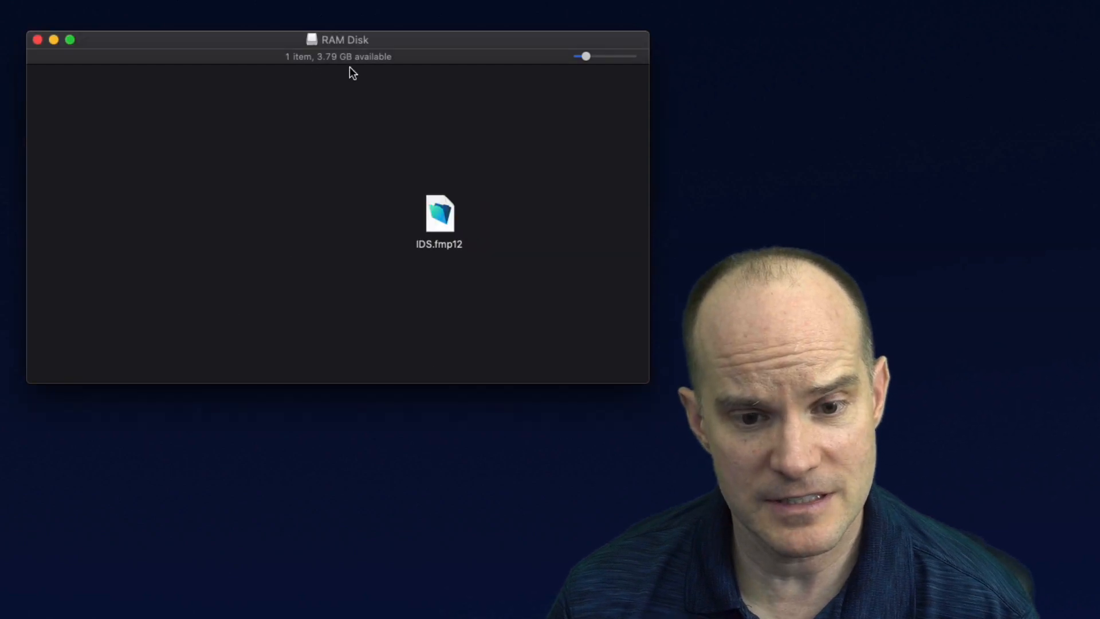
Switch the RAM Disk window to list view and arrange it beside the desktop files
key("super+2")
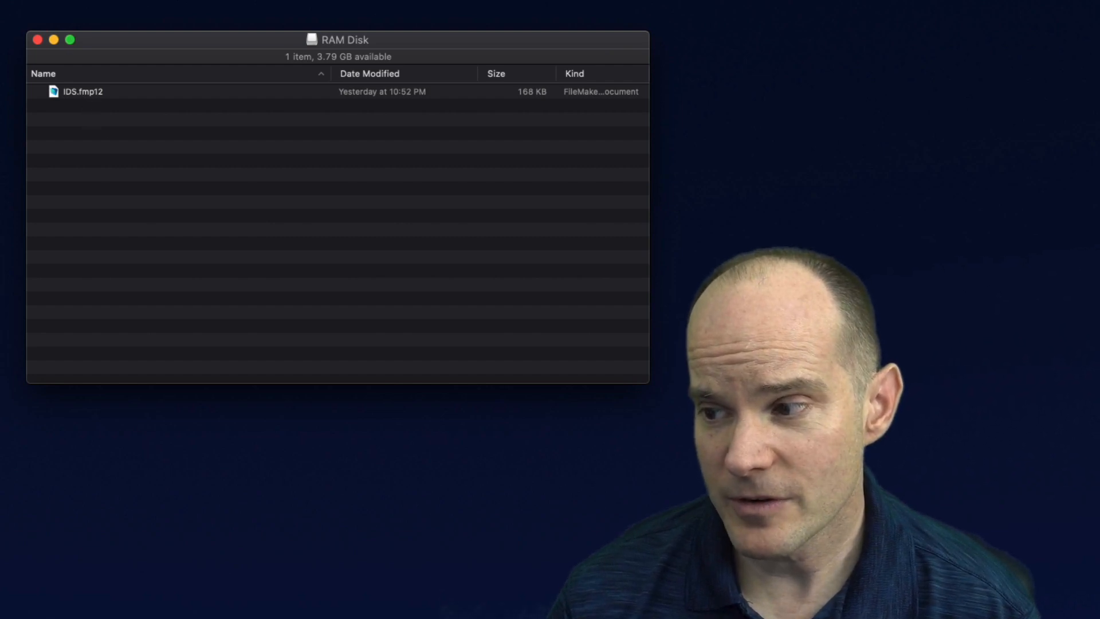
left_click_drag(1096, 100, 786, 162)
left_click(860, 331)
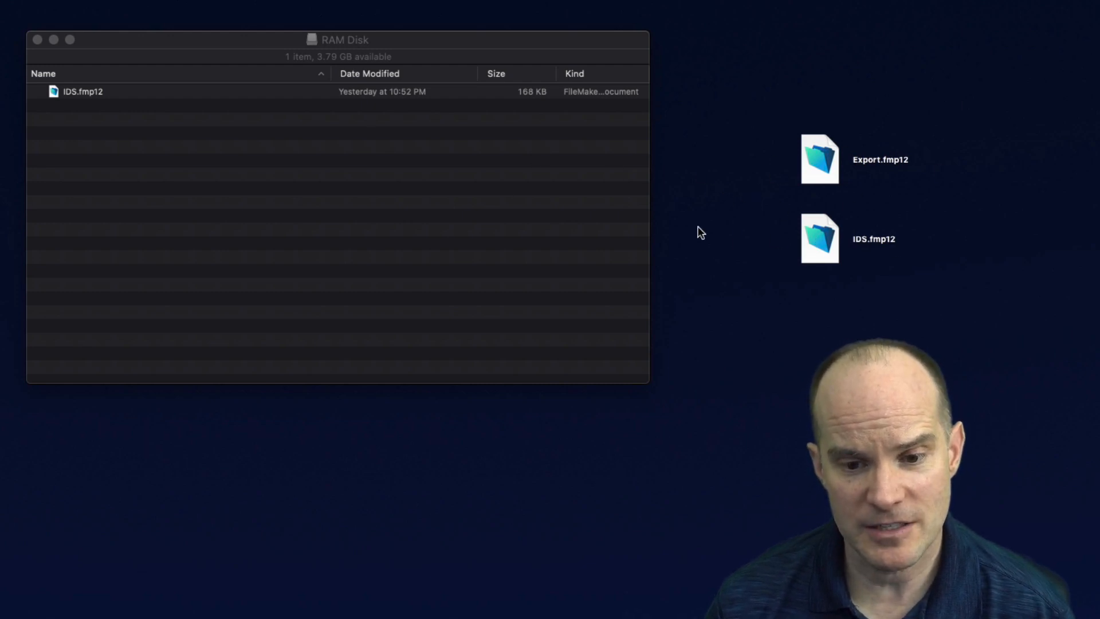
left_click(371, 142)
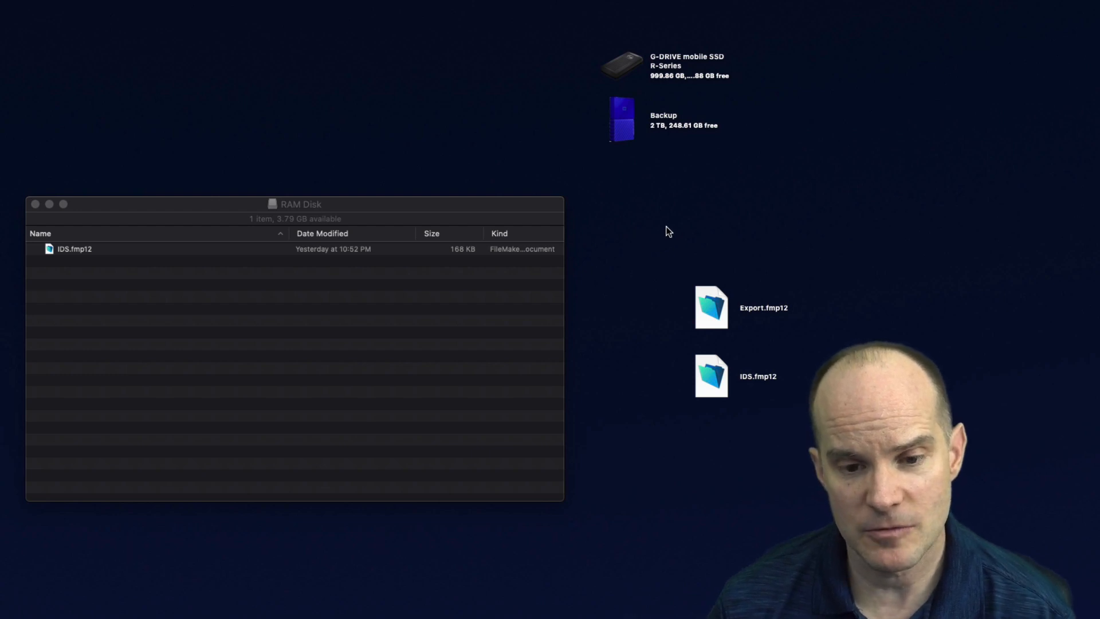
Copy Export.fmp12 from the desktop into the RAM Disk
left_click_drag(688, 285, 298, 422)
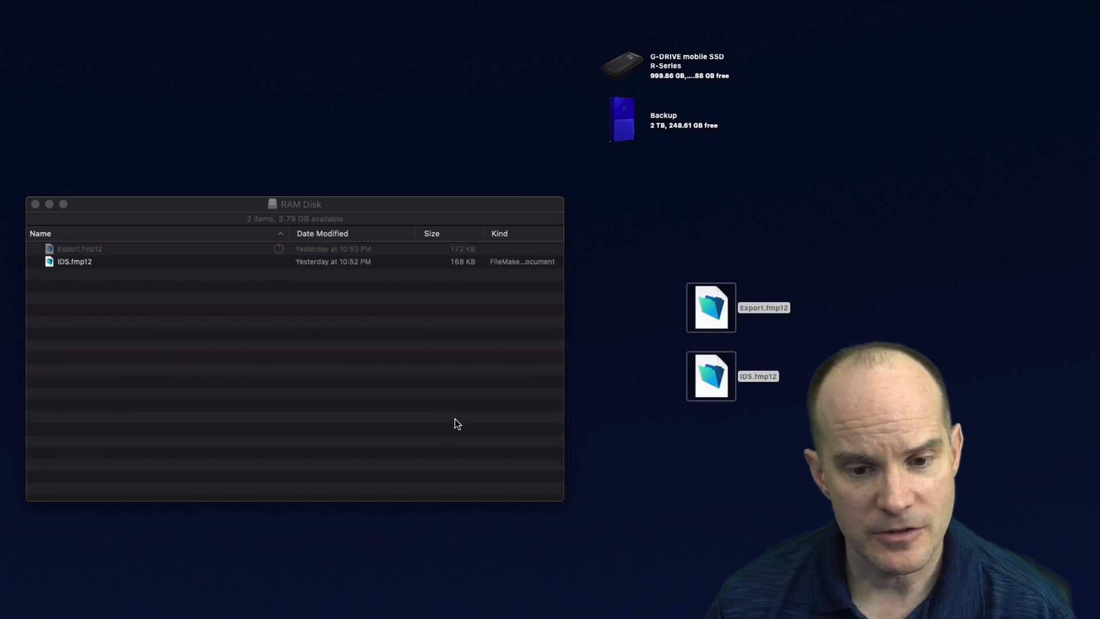
left_click(338, 417)
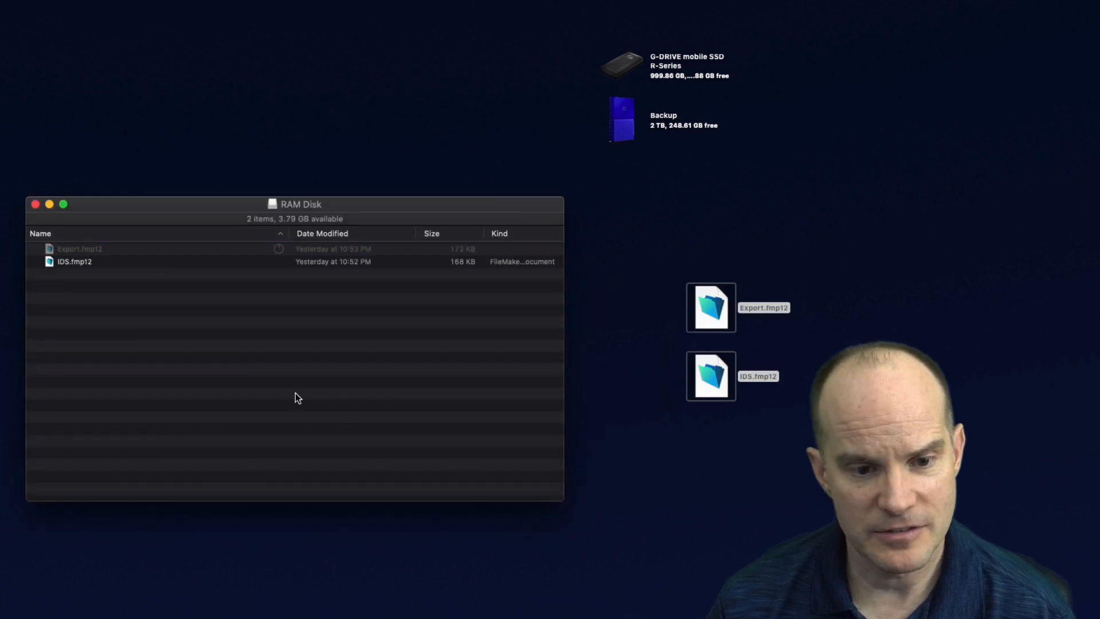
left_click_drag(641, 296, 496, 403)
left_click(132, 258)
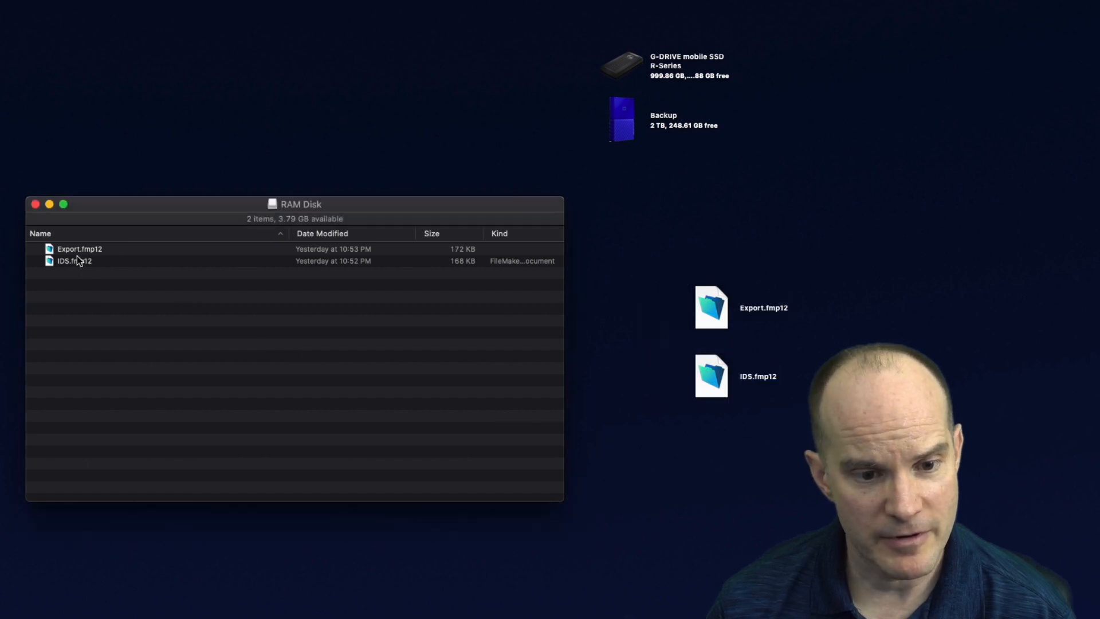
Close the RAM Disk window and eject the RAM Disk volume
left_click(73, 250)
left_click(68, 261, "shift")
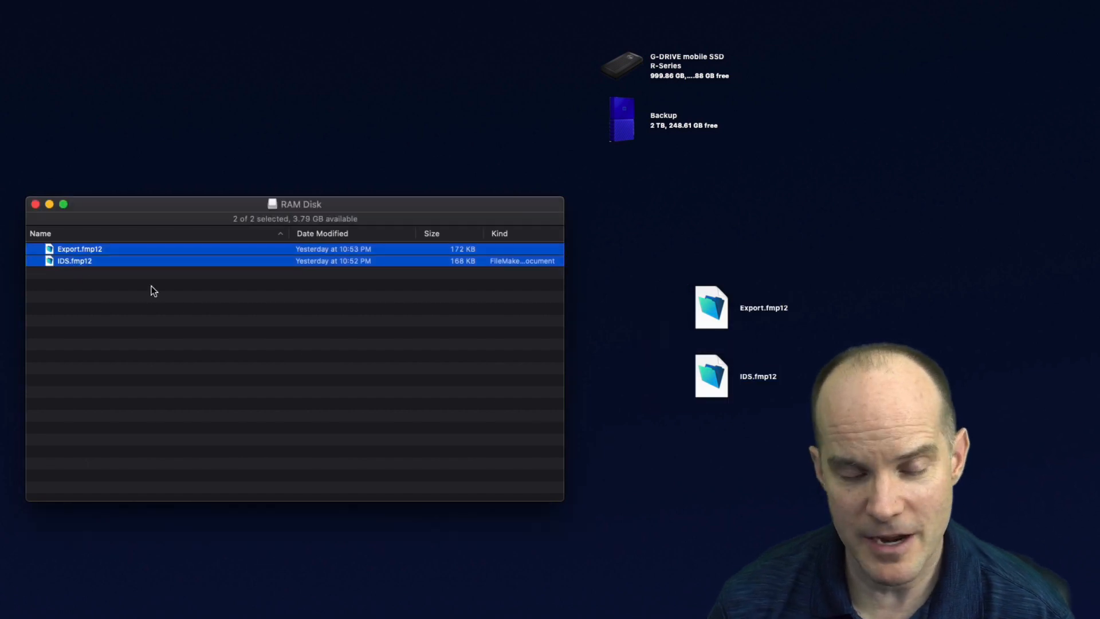
left_click(95, 288)
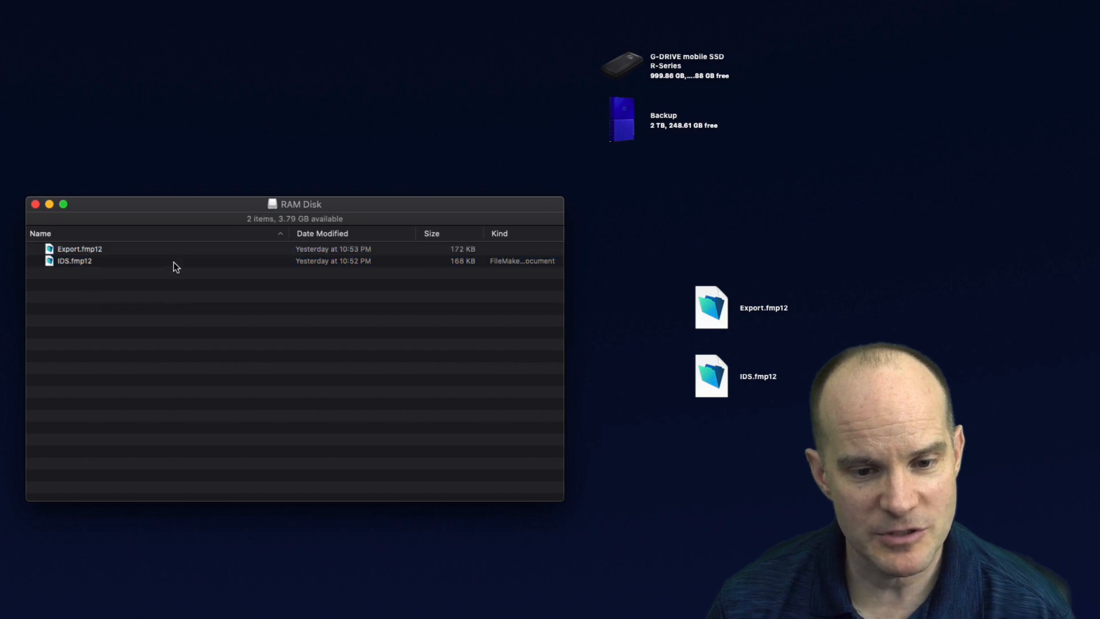
key("super+w")
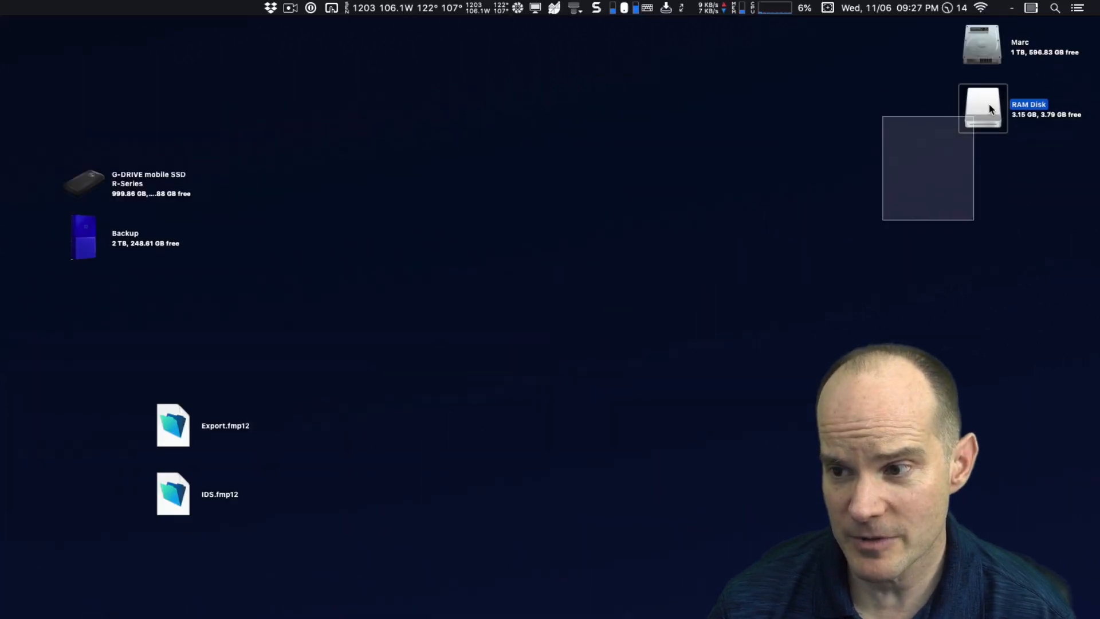
key("super+e")
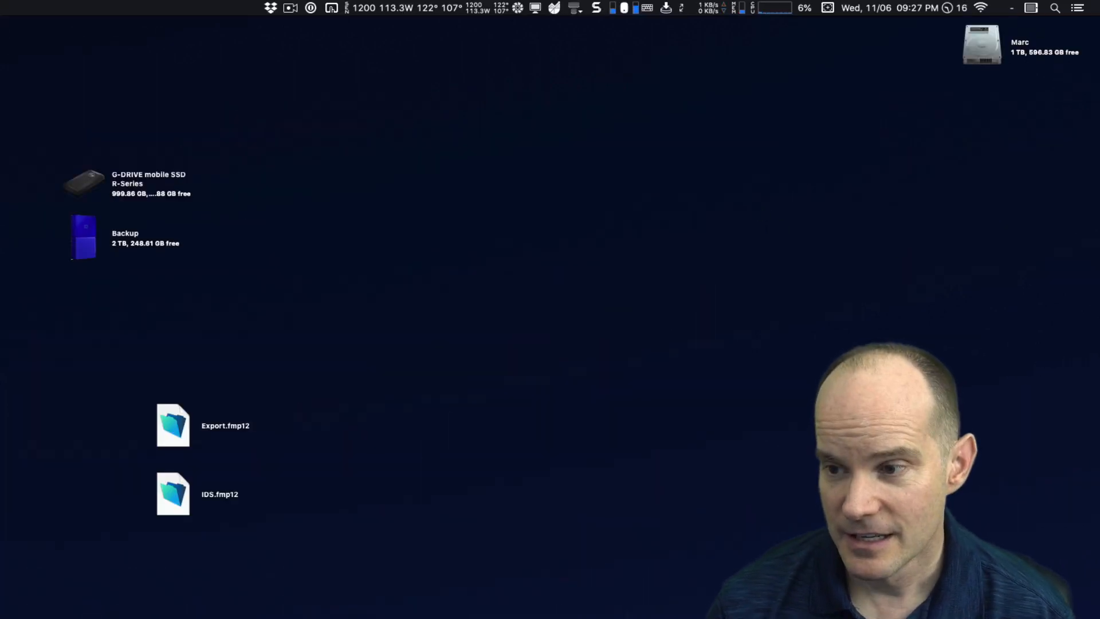
Delete the desktop copies of Export.fmp12 and IDS.fmp12 and move the drive icons to the desktop's right edge
left_click_drag(118, 618, 176, 424)
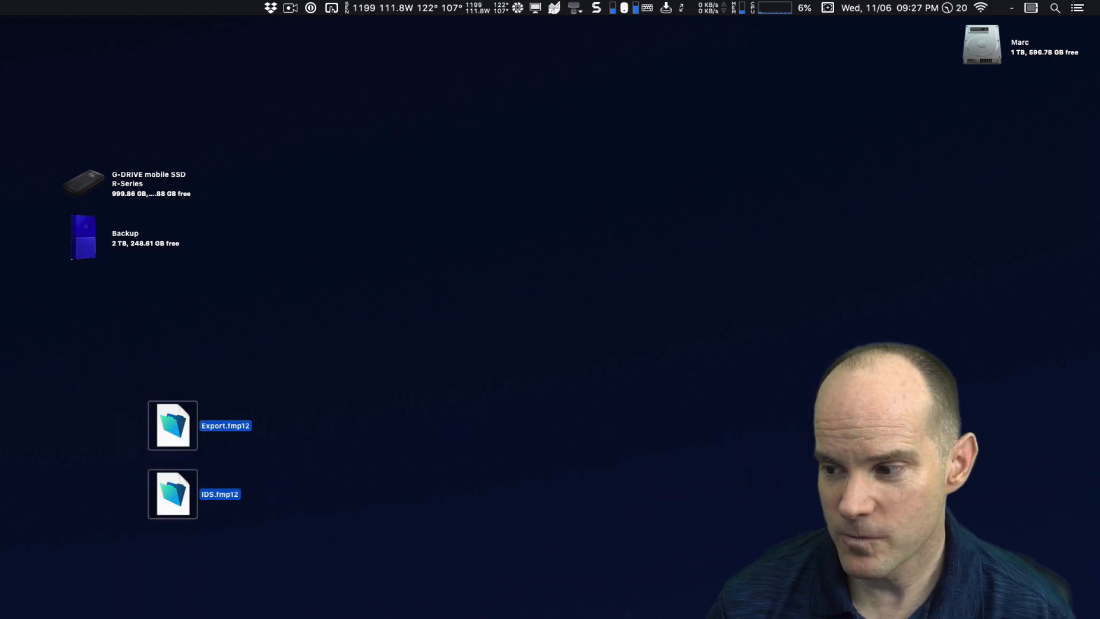
key("super+BackSpace")
left_click_drag(17, 372, 972, 109)
left_click(616, 237)
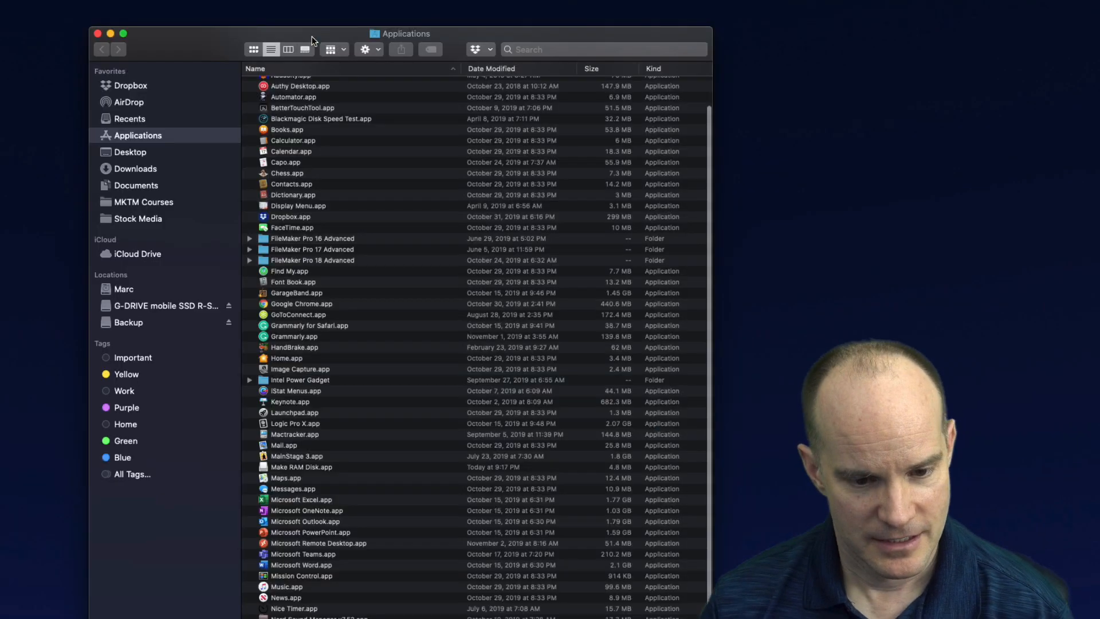
Launch Make RAM Disk.app from the Applications folder
left_click(369, 140)
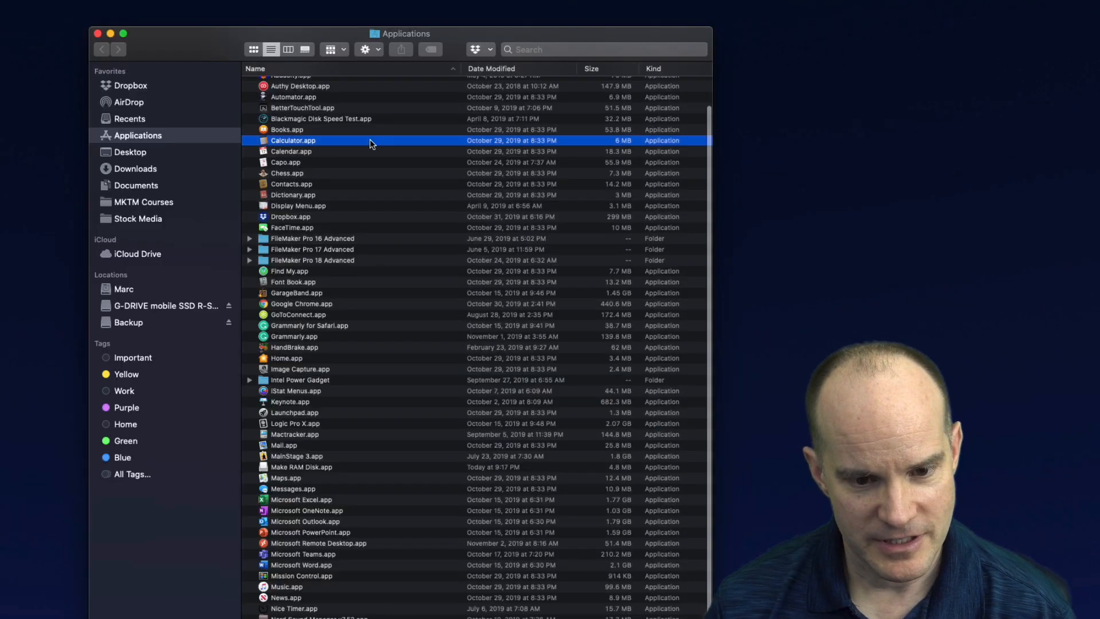
key("a")
scroll(361, 147, "up", 2)
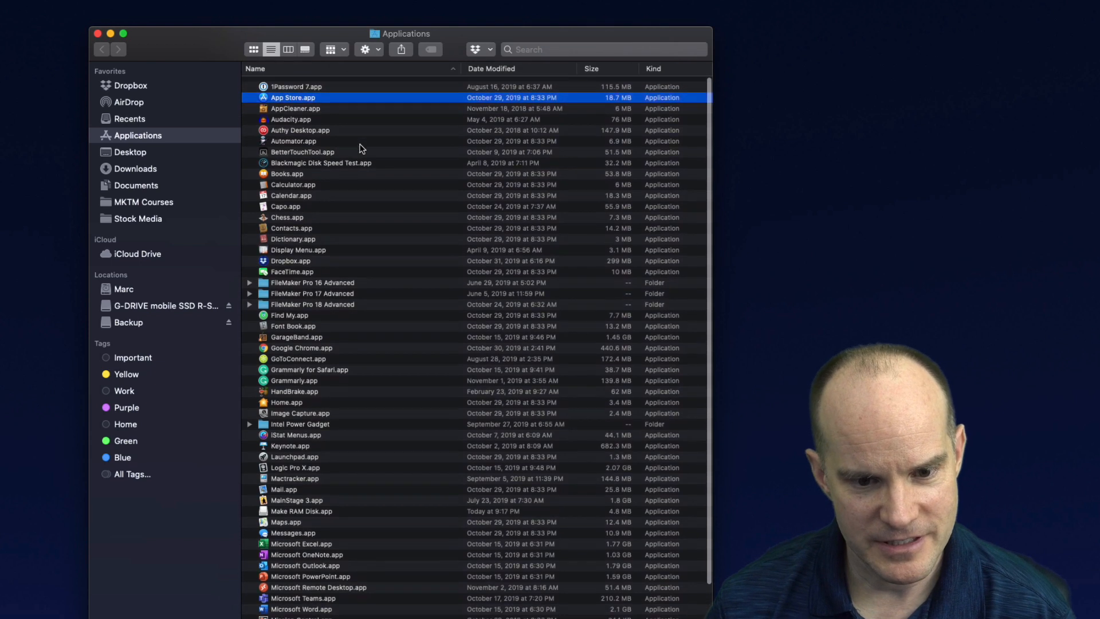
left_click(358, 149)
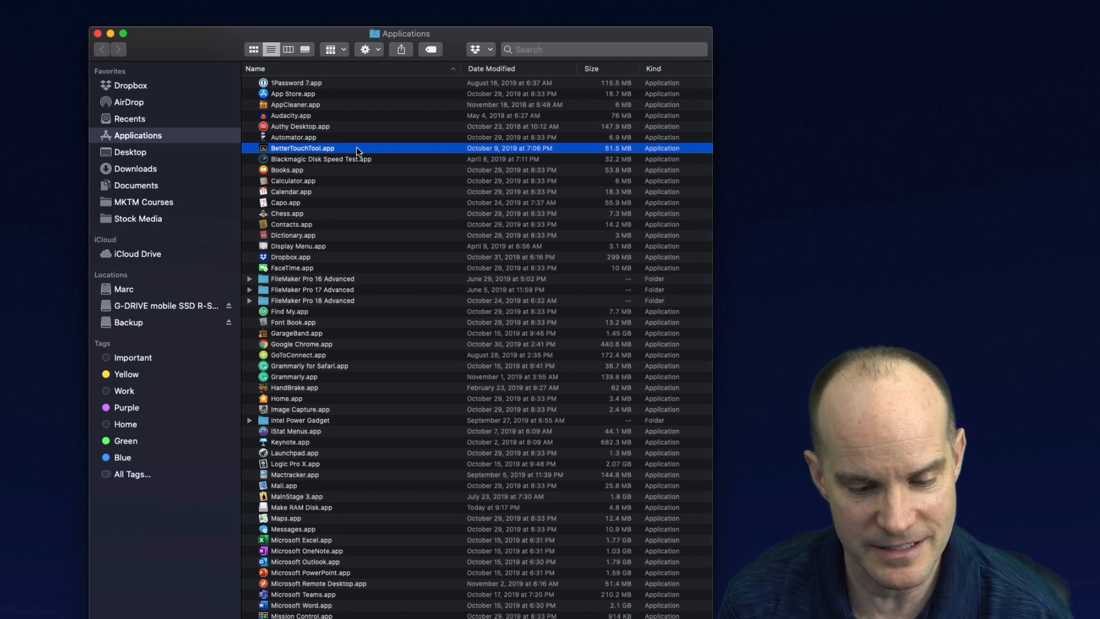
type("aut")
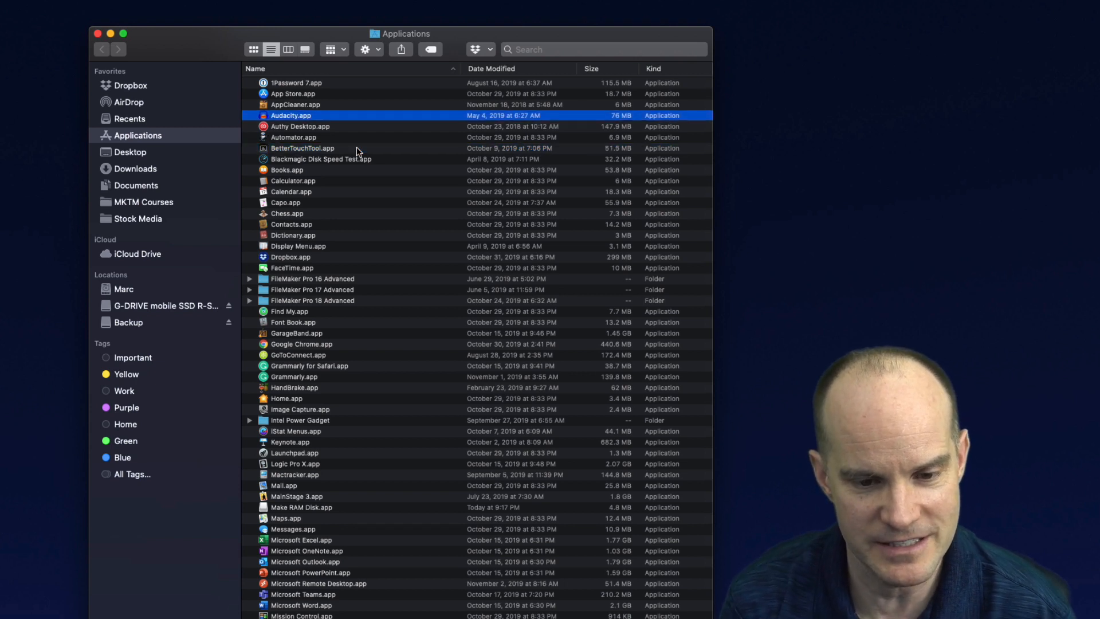
type("mak")
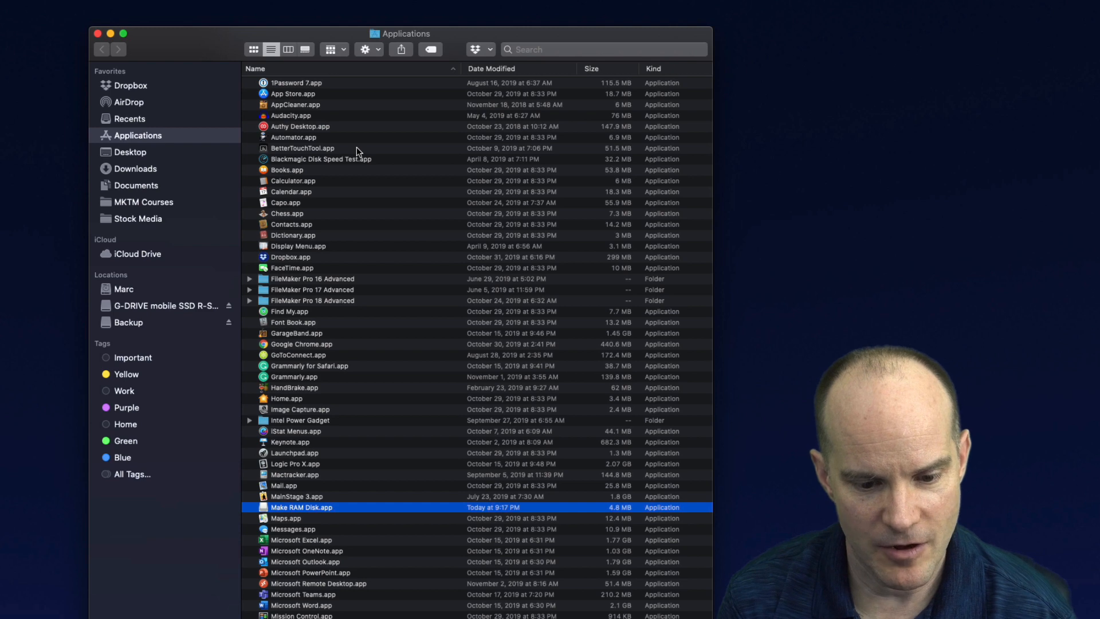
key("super+o")
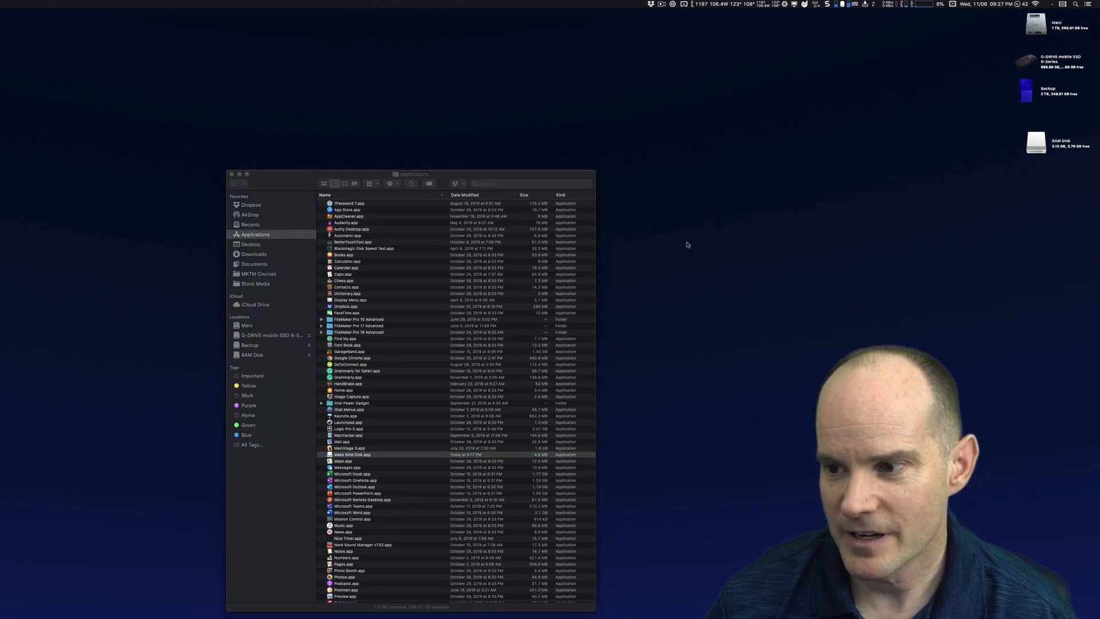
Open the newly created RAM Disk and close the Applications window
double_click(1035, 146)
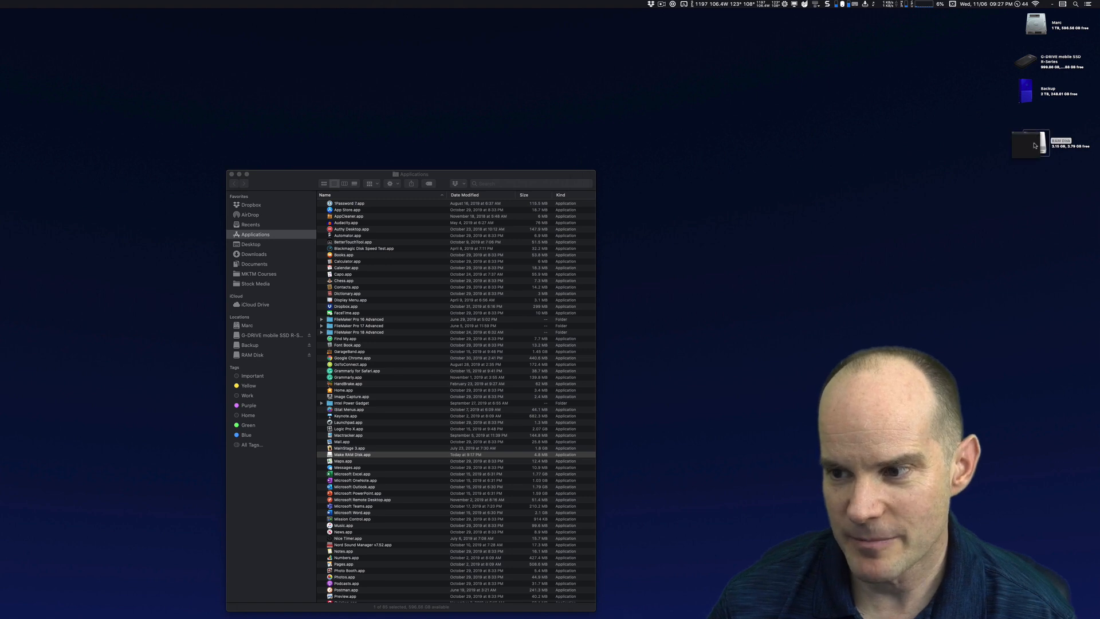
left_click_drag(378, 178, 786, 262)
left_click(458, 252)
key("super+w")
left_click_drag(1038, 145, 1036, 124)
left_click(887, 145)
left_click(852, 314)
left_click(1016, 233)
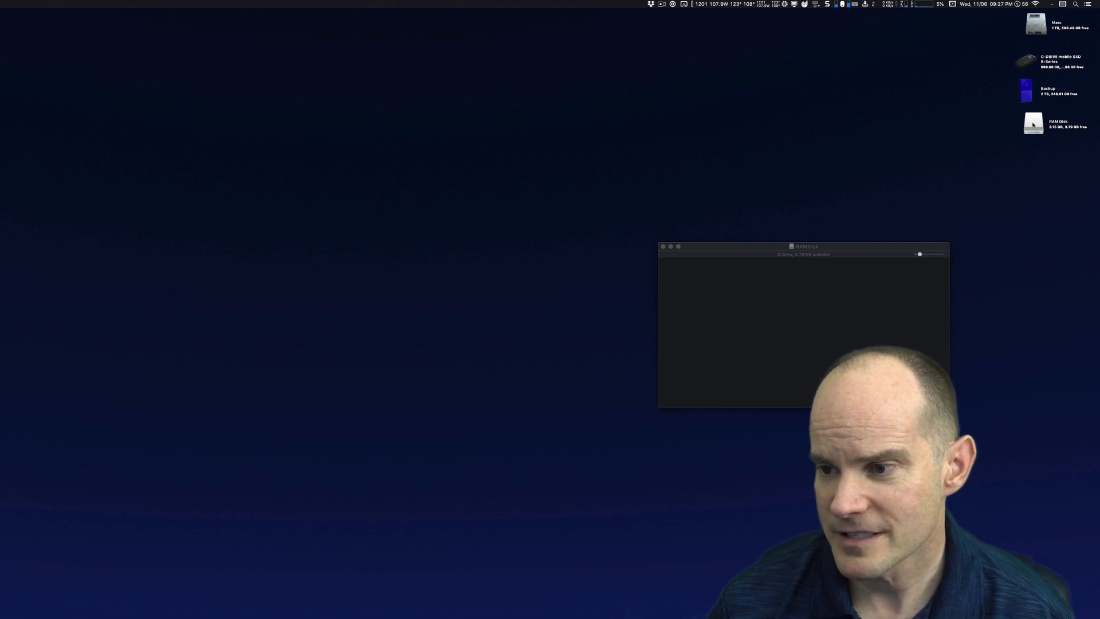
Reposition the RAM Disk window on the desktop
left_click(1035, 125)
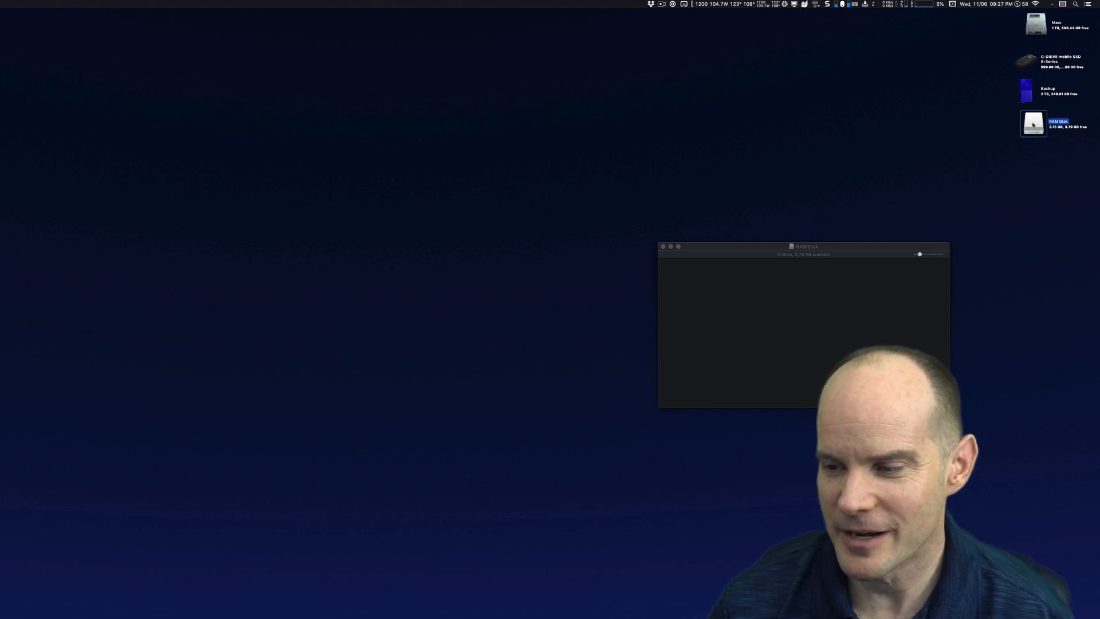
left_click(911, 288)
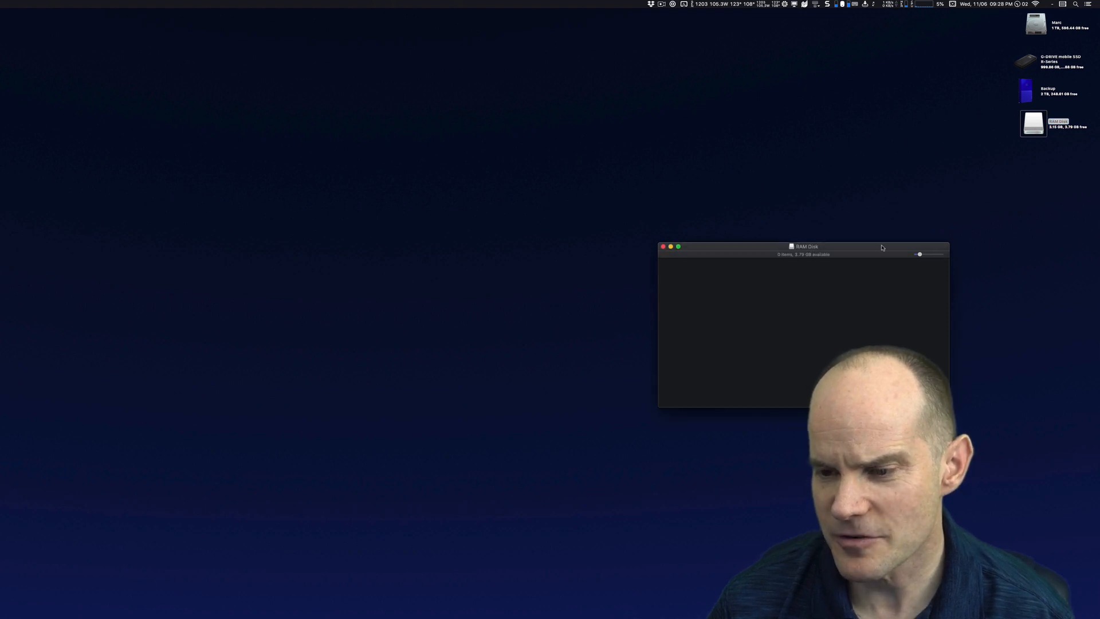
left_click_drag(882, 248, 900, 243)
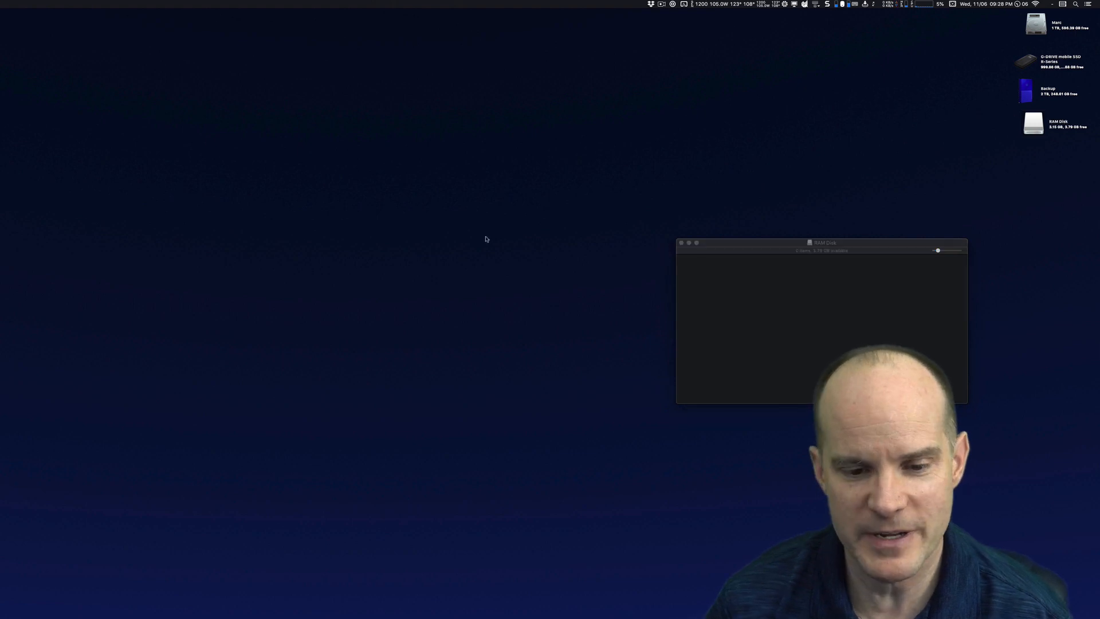
Launch Blackmagic Disk Speed Test by searching for speed
key("super+space")
type("sp")
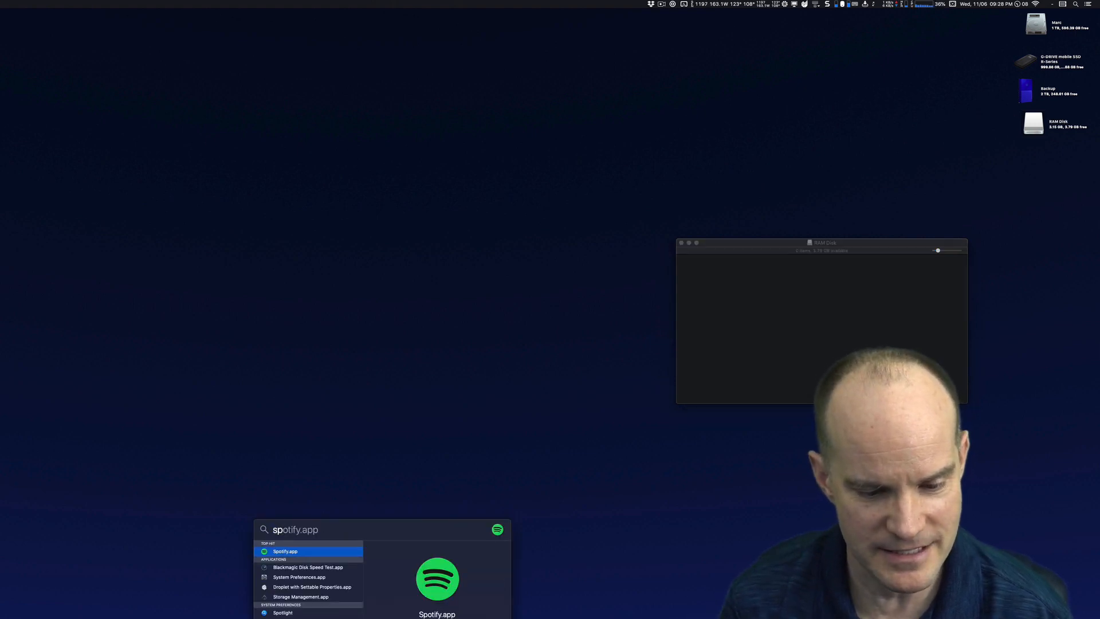
type("eed")
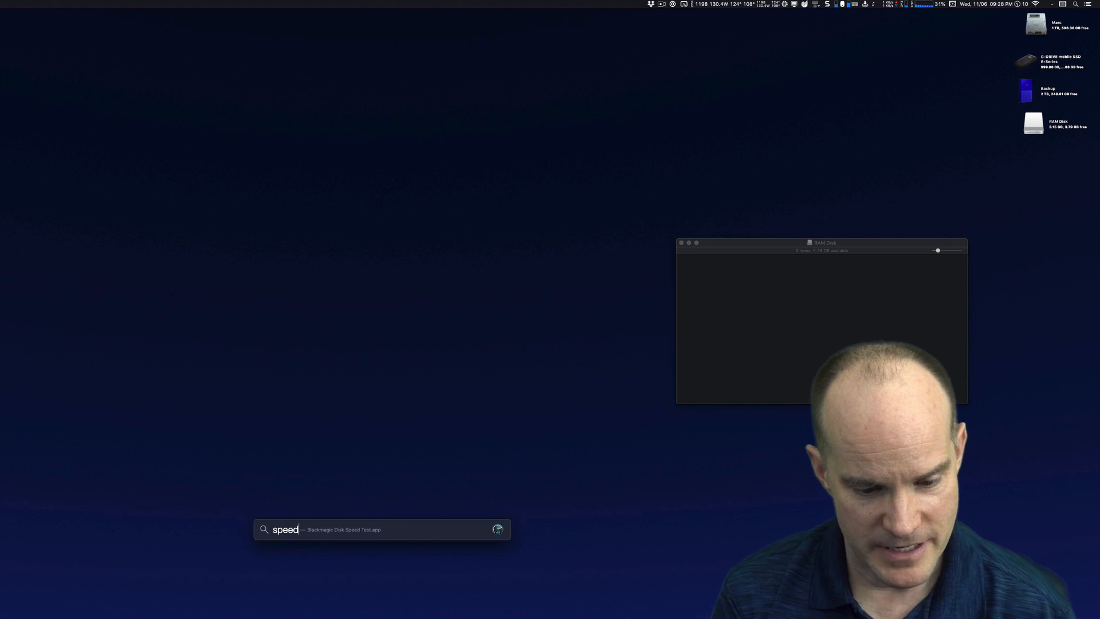
key("Return")
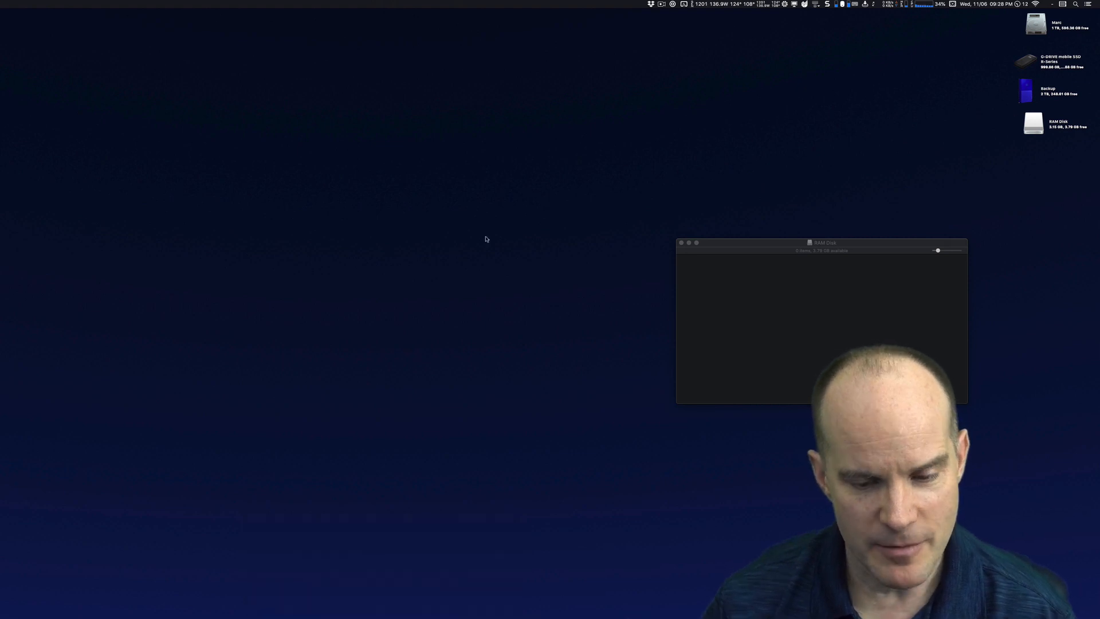
Arrange the Disk Speed Test and RAM Disk windows side by side on the desktop
left_click_drag(400, 290, 403, 279)
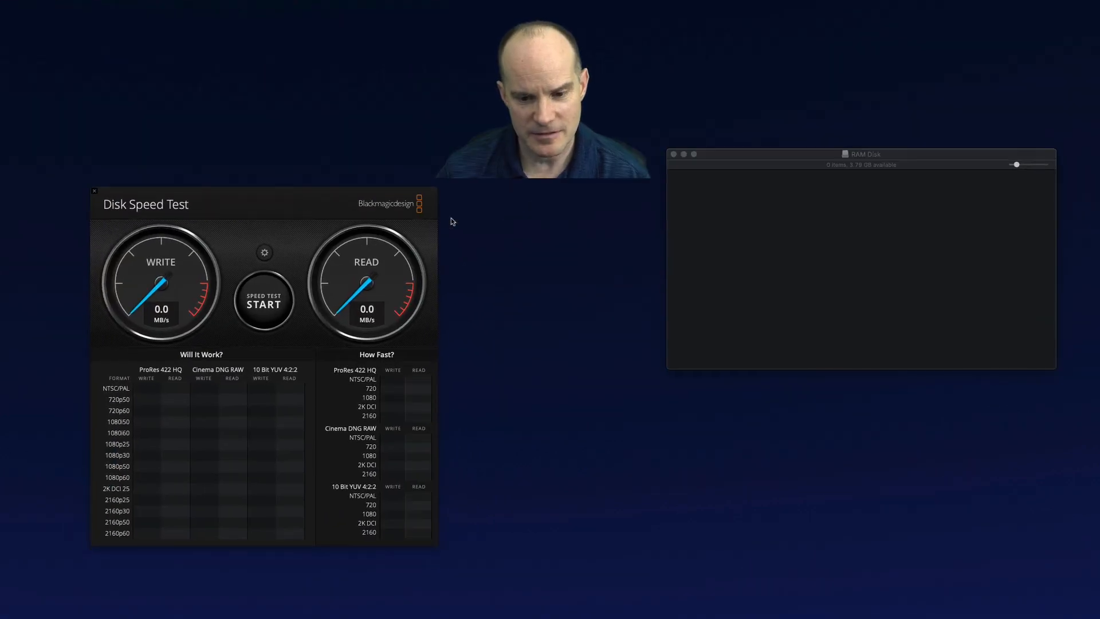
left_click_drag(797, 153, 688, 211)
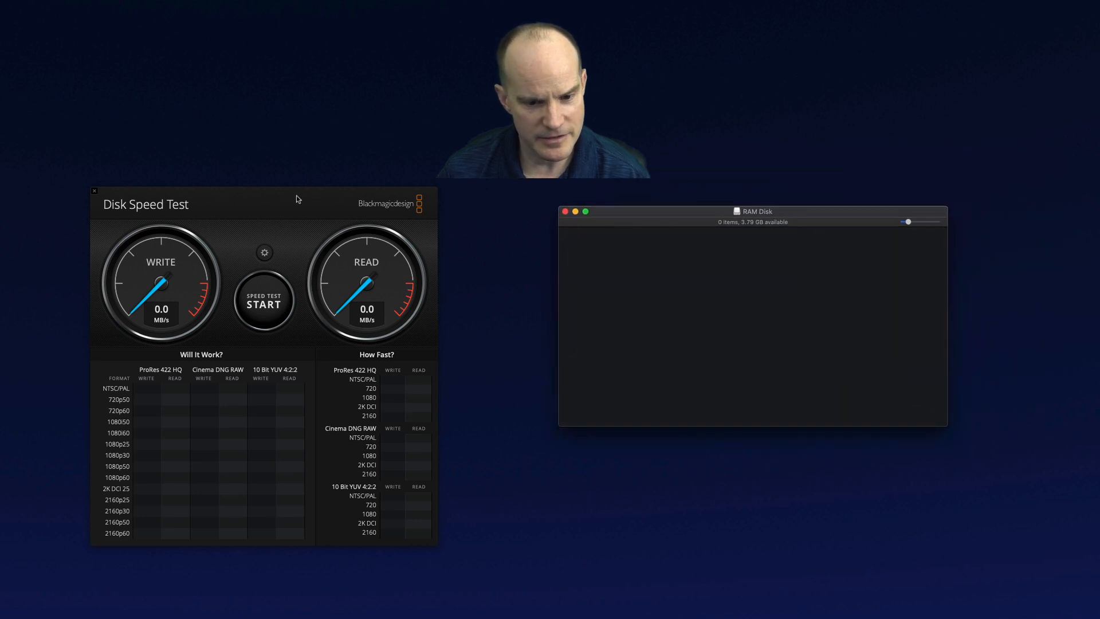
Select the Desktop as the Disk Speed Test target drive
left_click(301, 202)
left_click(265, 253)
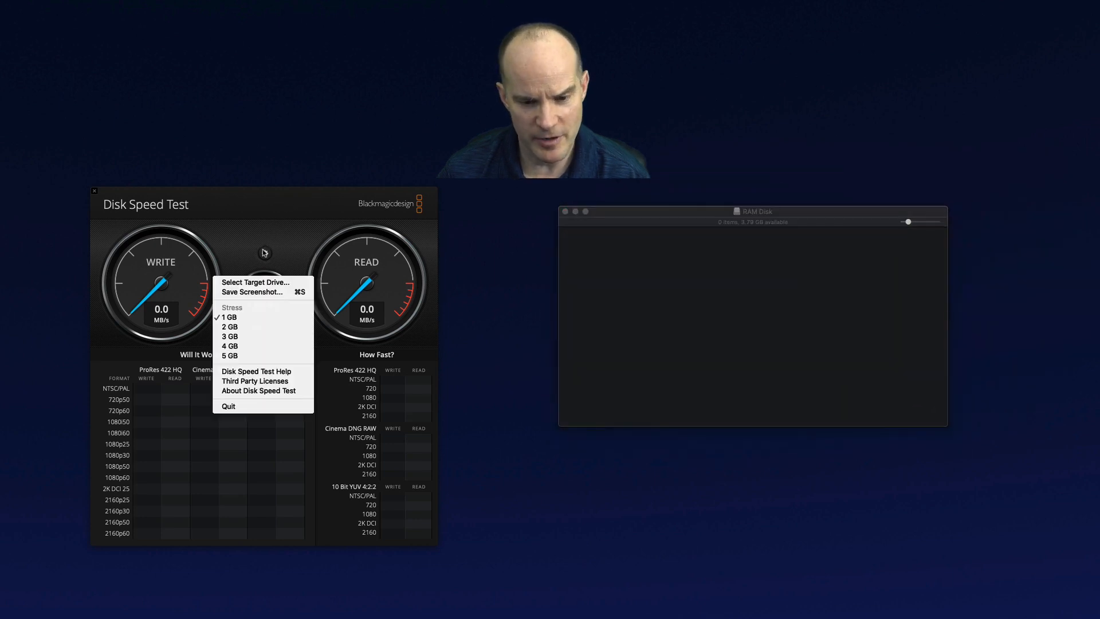
left_click(269, 283)
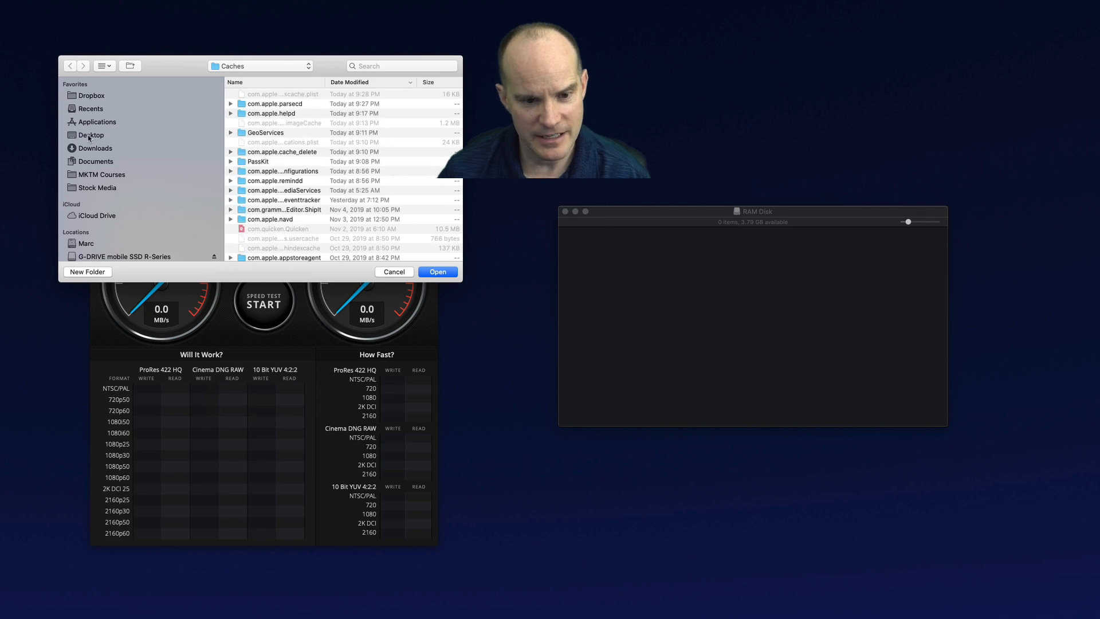
left_click(90, 137)
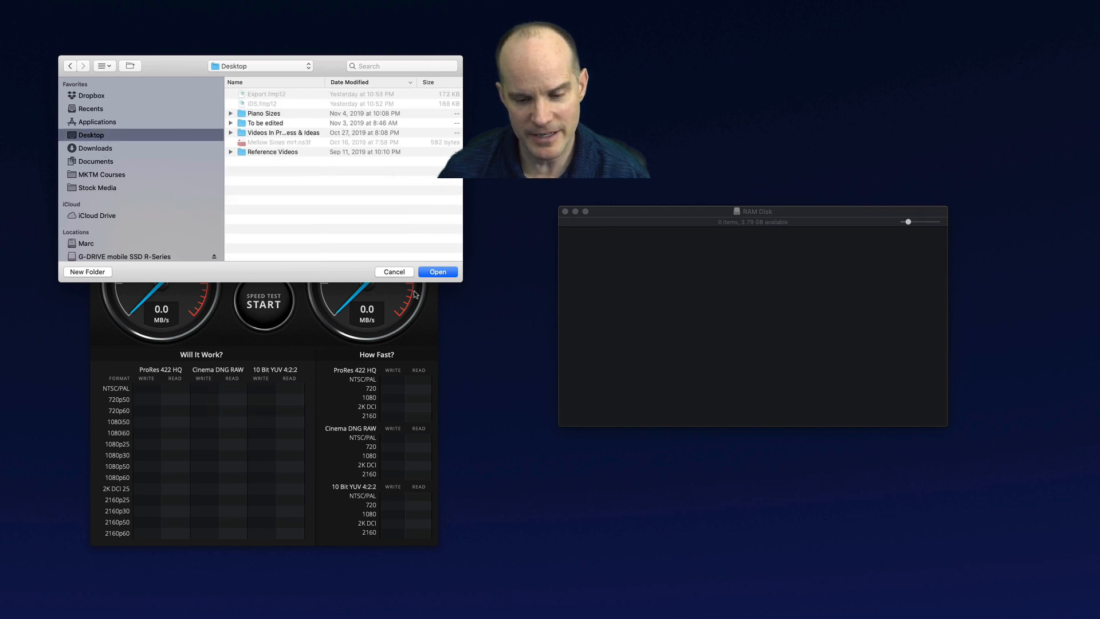
left_click(438, 273)
Set the stress size to 1 GB, then start and stop a speed test on the Desktop drive
left_click(266, 254)
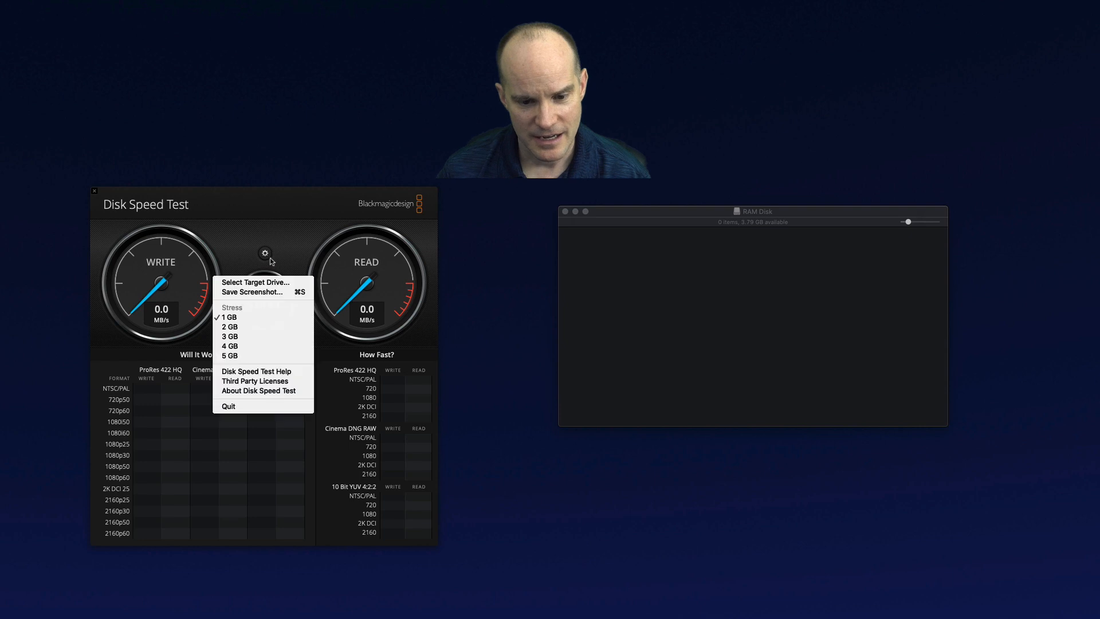
left_click(243, 318)
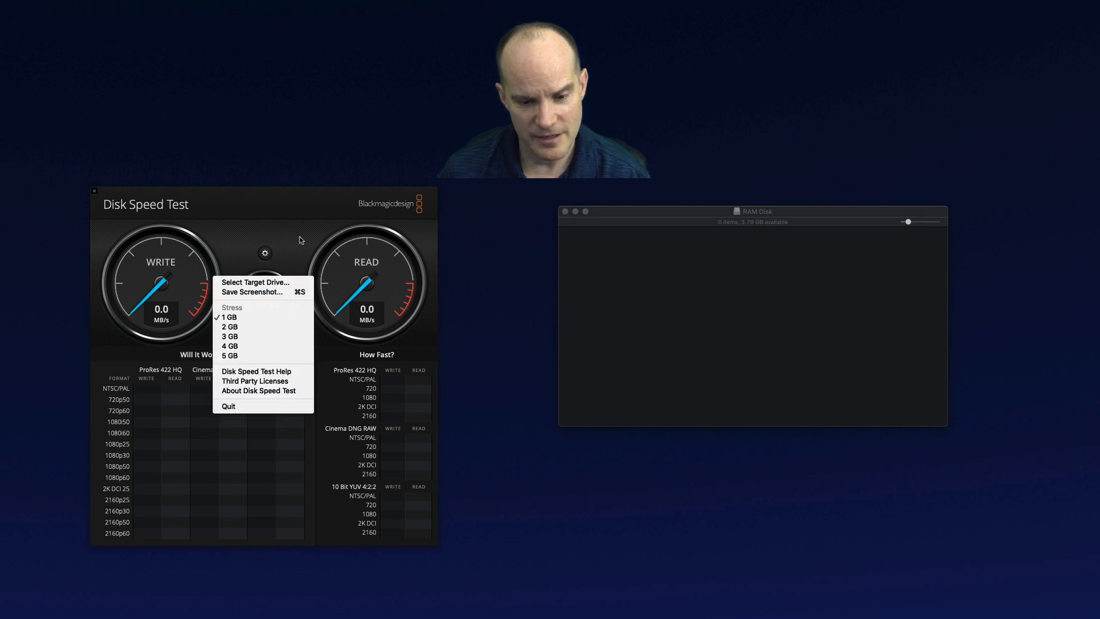
left_click(270, 302)
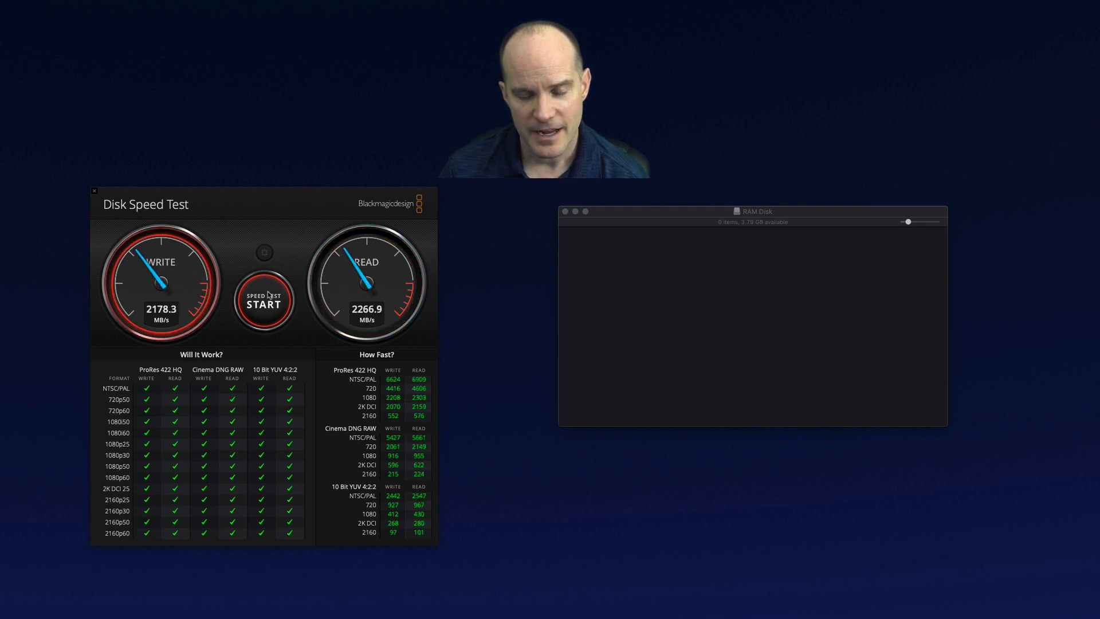
left_click(267, 295)
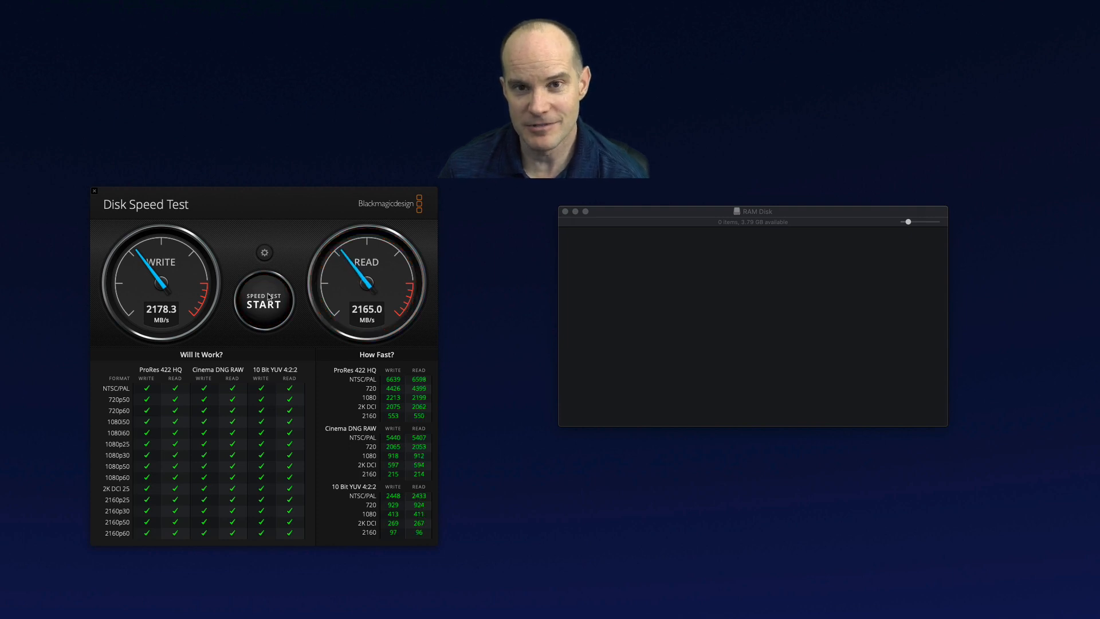
Select the RAM Disk as the Disk Speed Test target drive
left_click(265, 253)
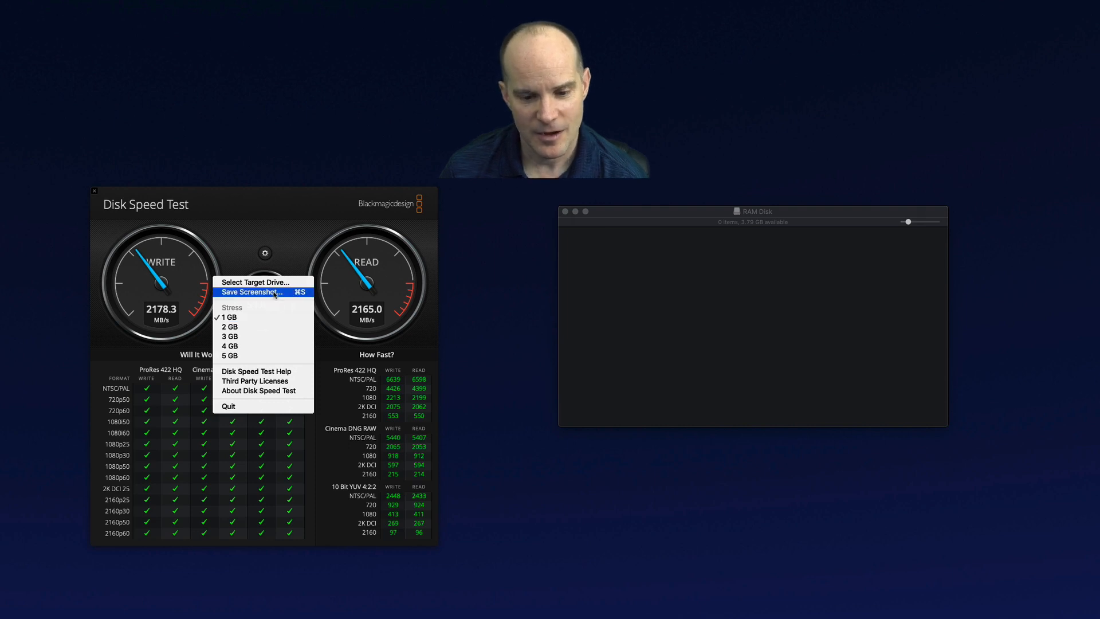
left_click(256, 282)
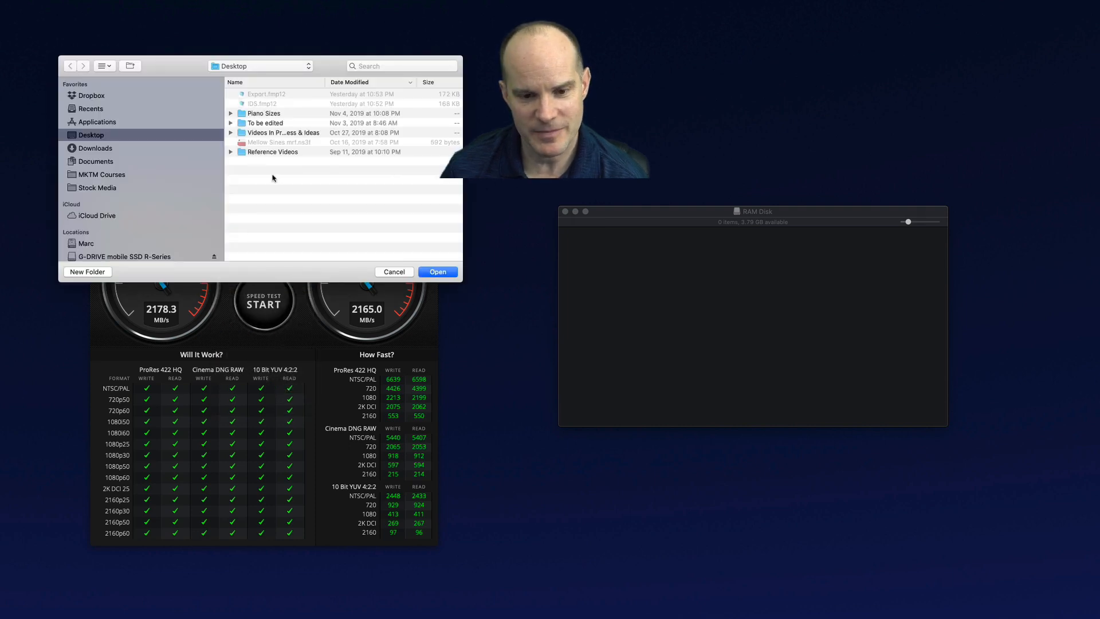
scroll(102, 221, "down", 3)
left_click(101, 224)
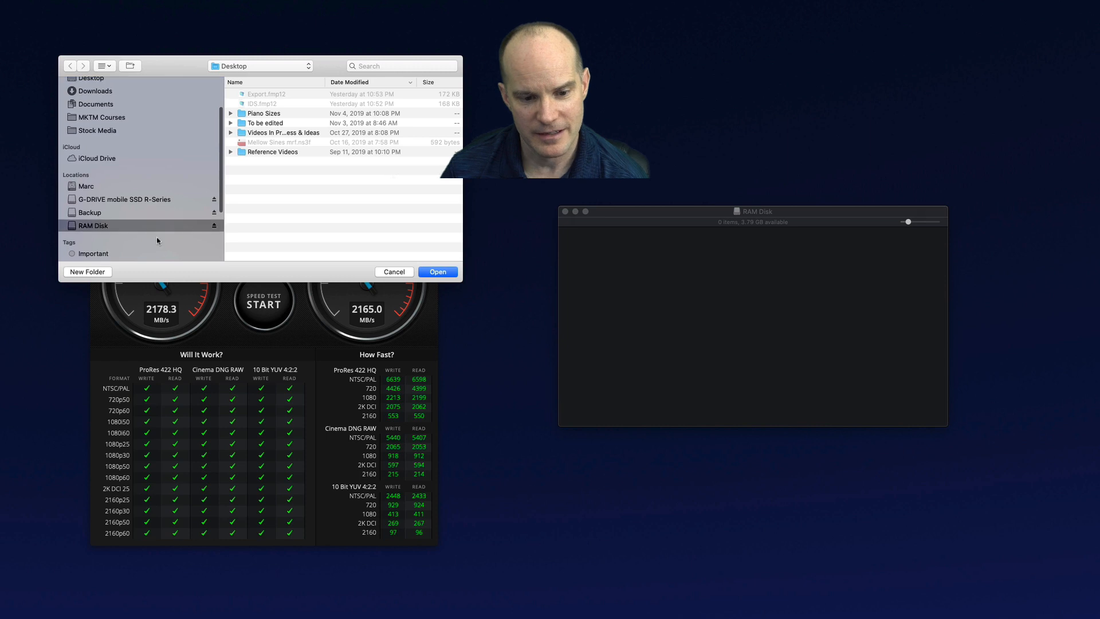
left_click(438, 272)
Start and stop a speed test on the RAM Disk
left_click(266, 253)
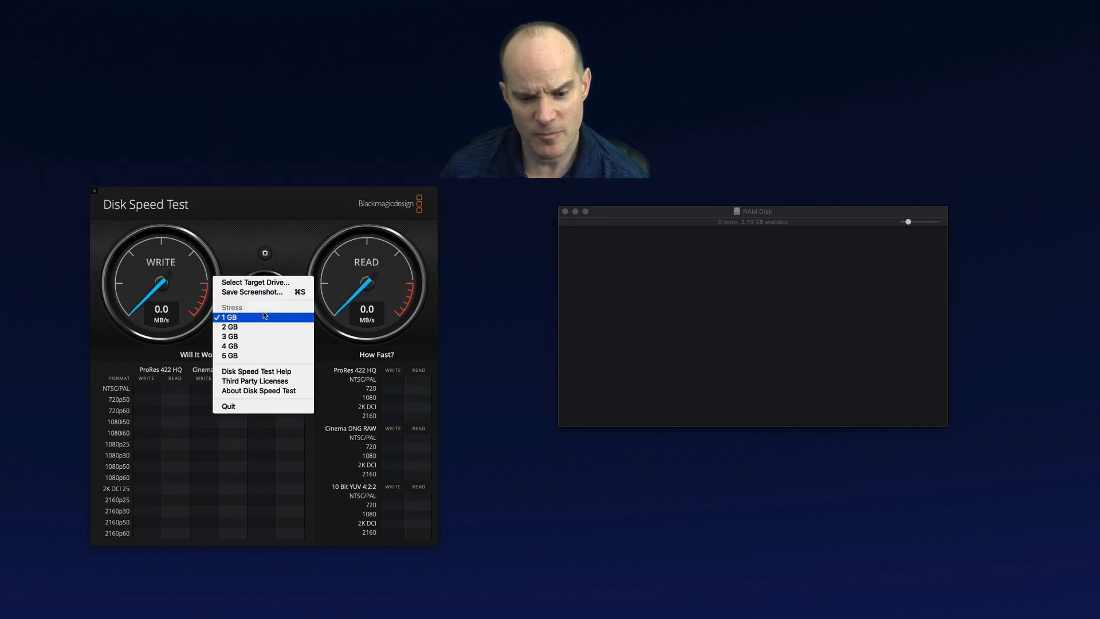
left_click(325, 206)
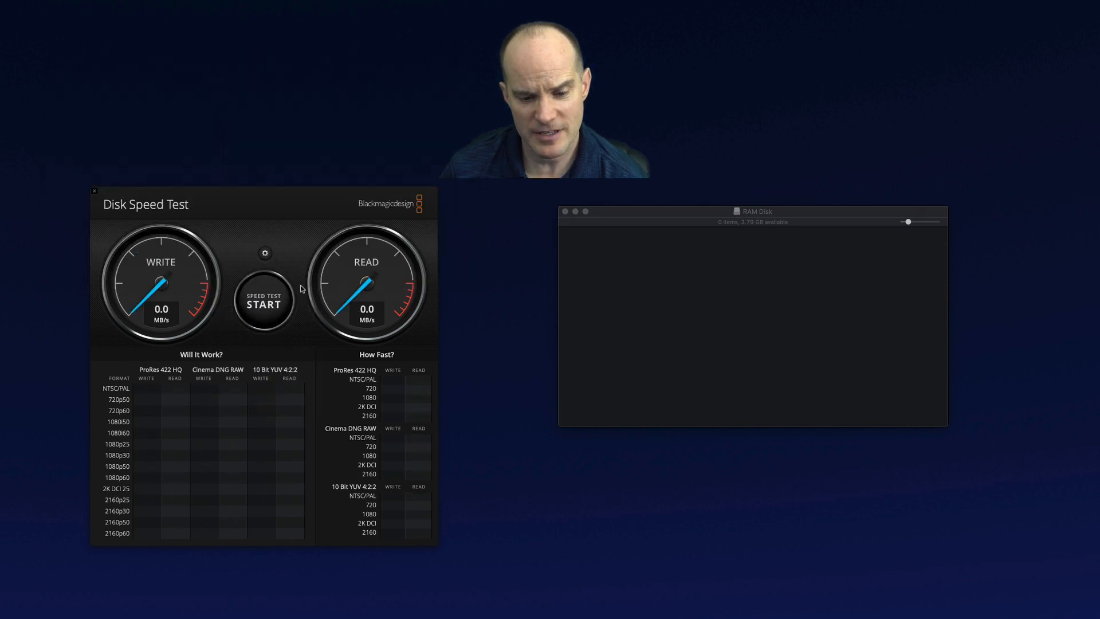
left_click(267, 304)
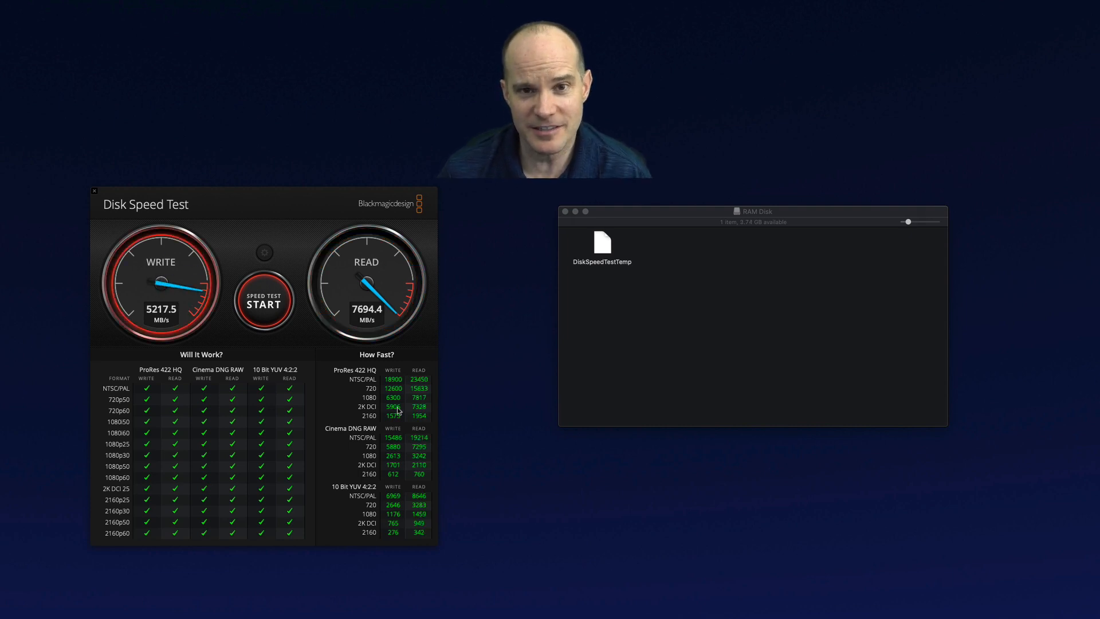
left_click(279, 305)
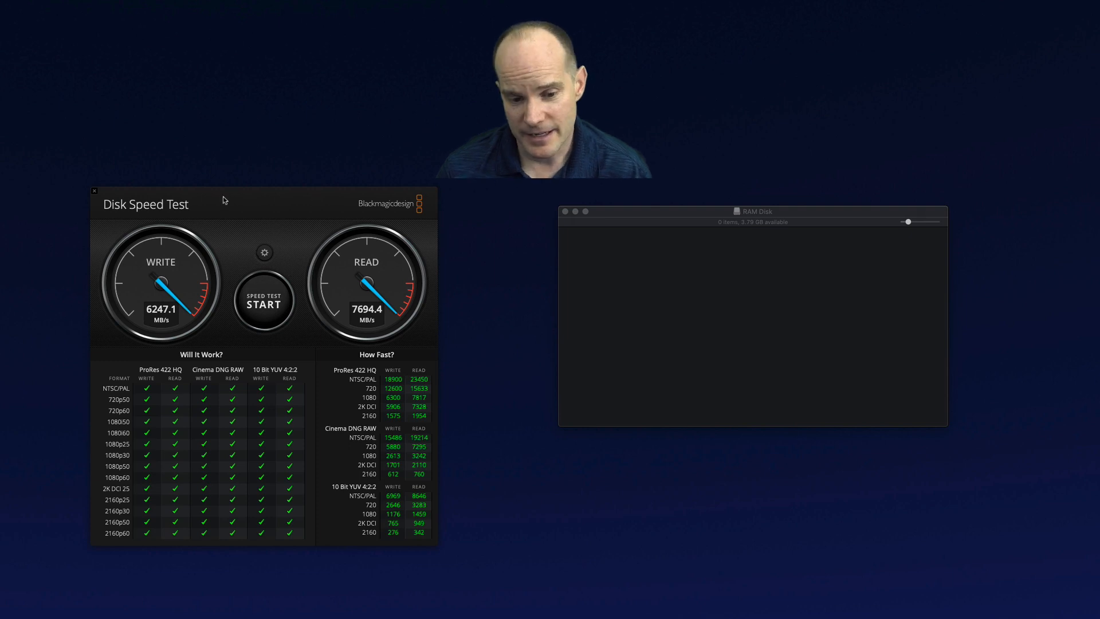
Close Disk Speed Test and move the RAM Disk window to the upper right of the screen
left_click(94, 191)
left_click_drag(688, 218, 773, 213)
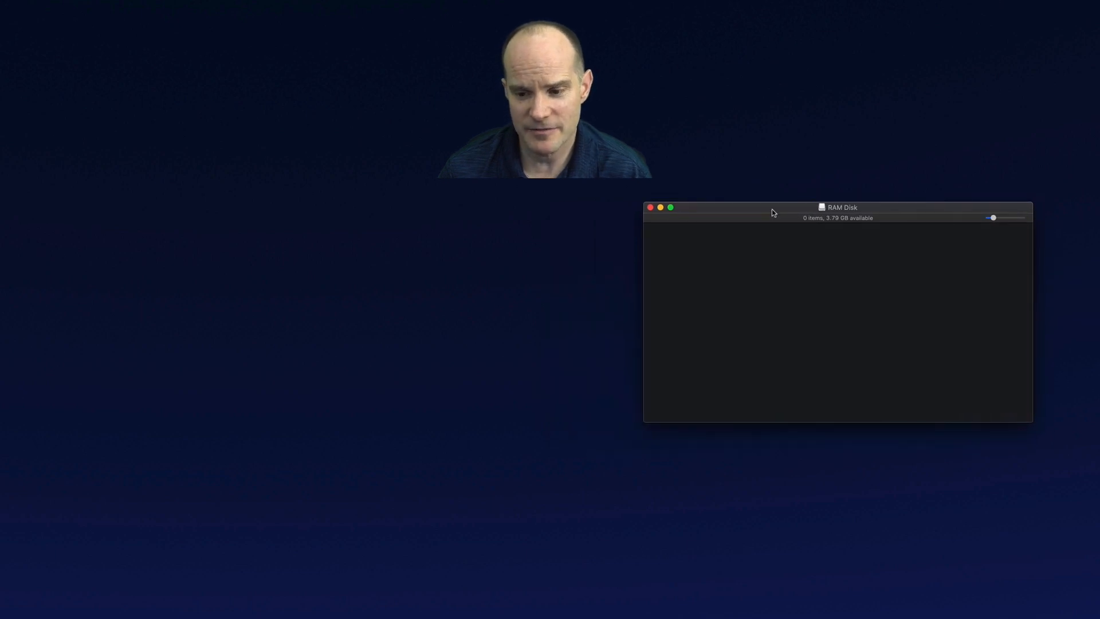
left_click_drag(772, 212, 778, 200)
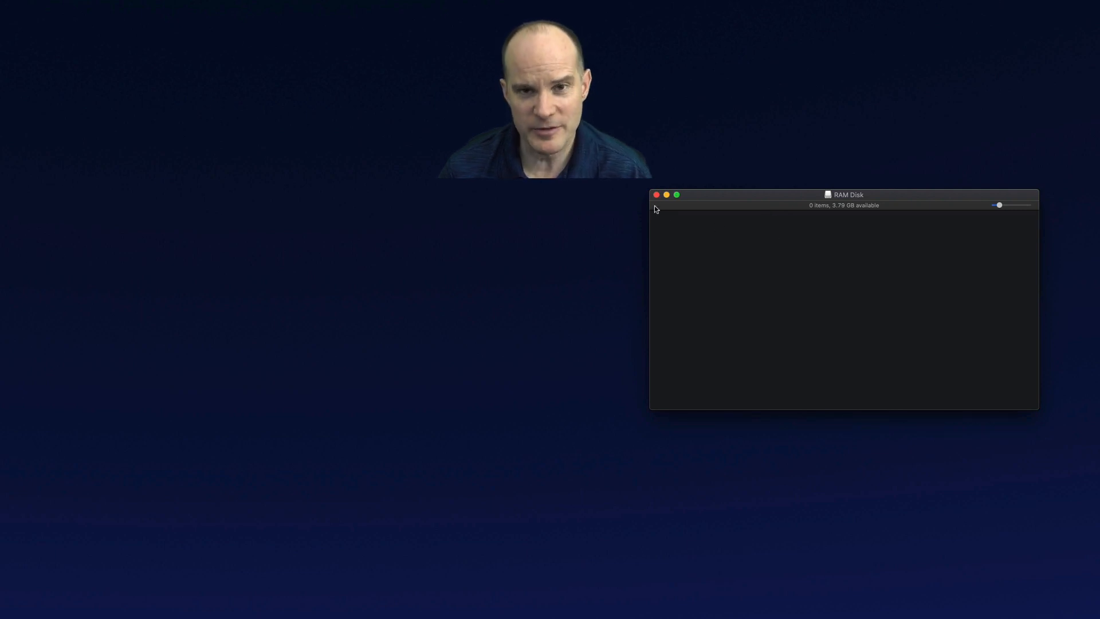
left_click_drag(737, 195, 858, 80)
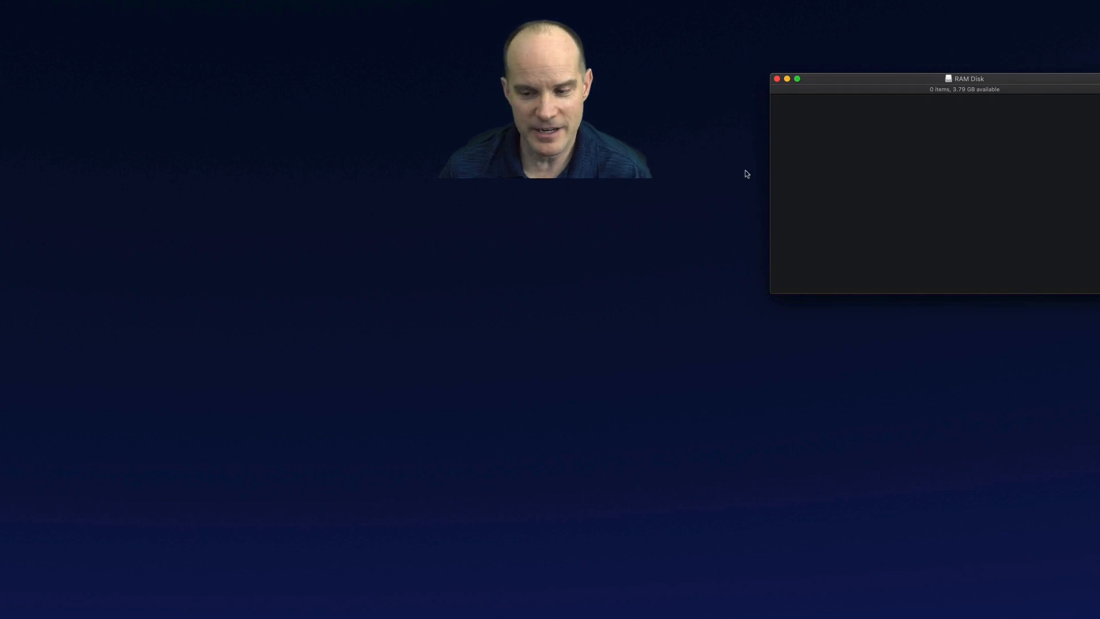
Close the RAM Disk window, select the RAM Disk icon on the desktop and eject it
key("super+w")
left_click_drag(905, 244, 1001, 167)
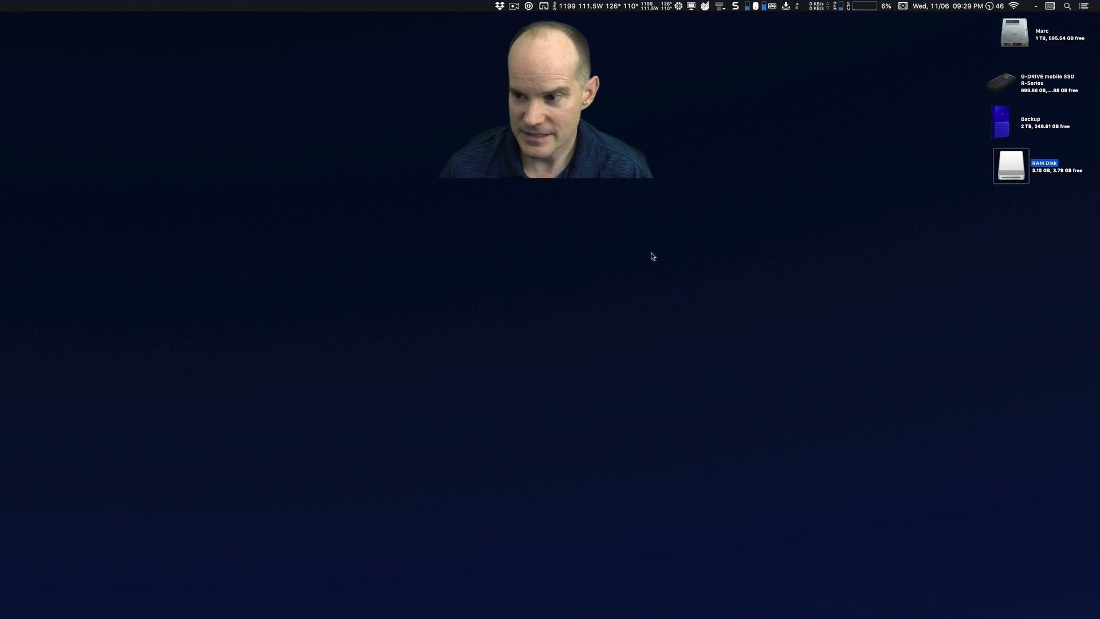
key("super+e")
Launch Automator by searching for auto in Spotlight
key("super+space")
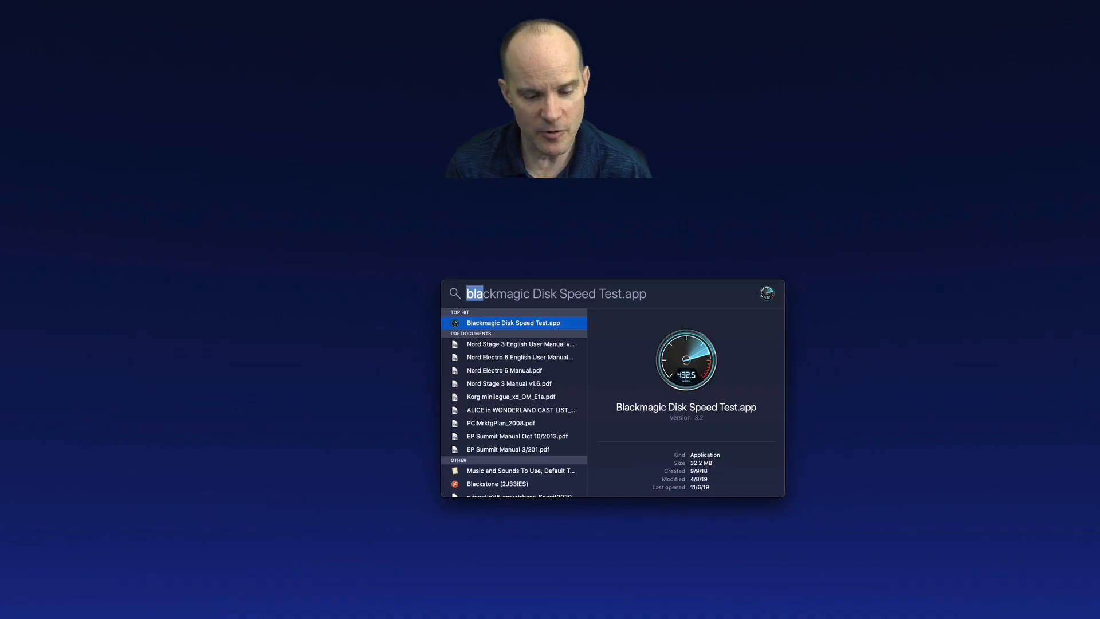
type("aut")
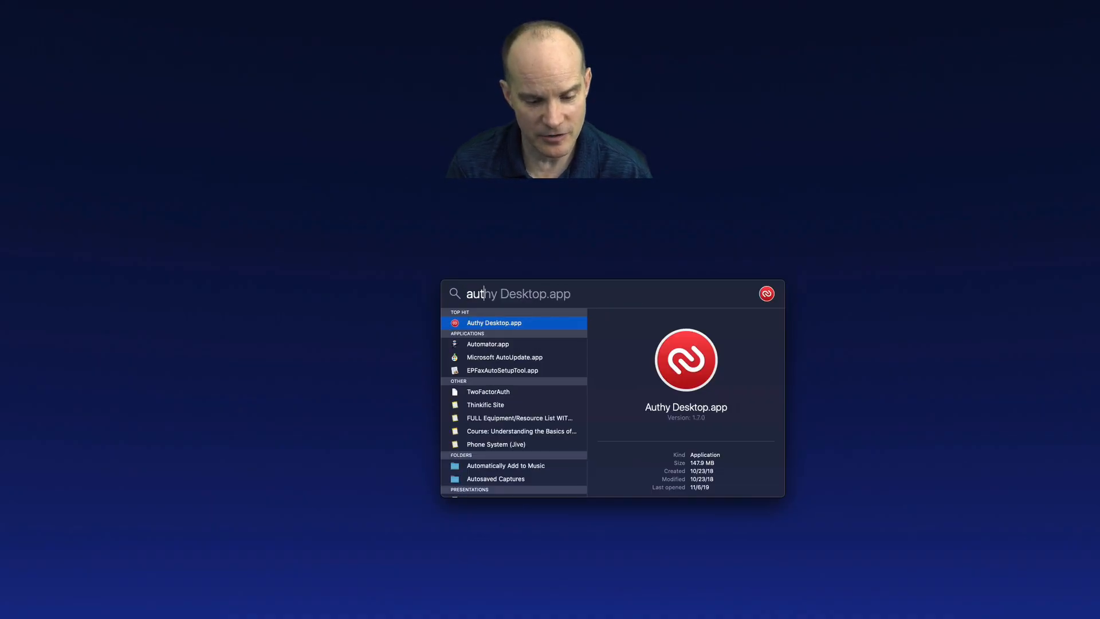
type("o")
key("Return")
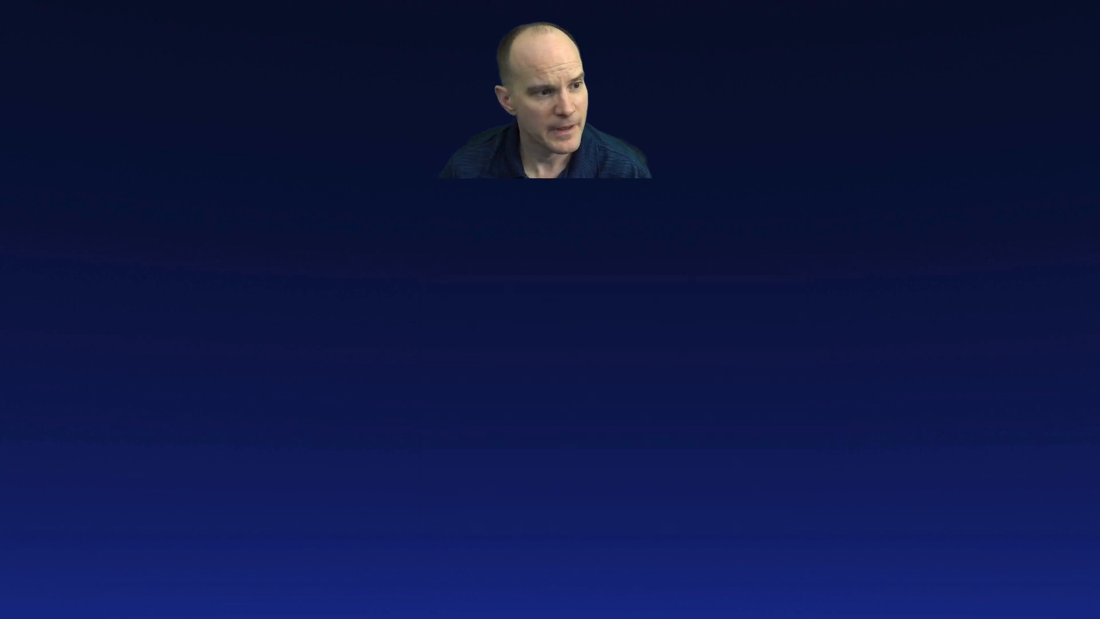
Create a new Automator document of type Application
left_click(79, 6)
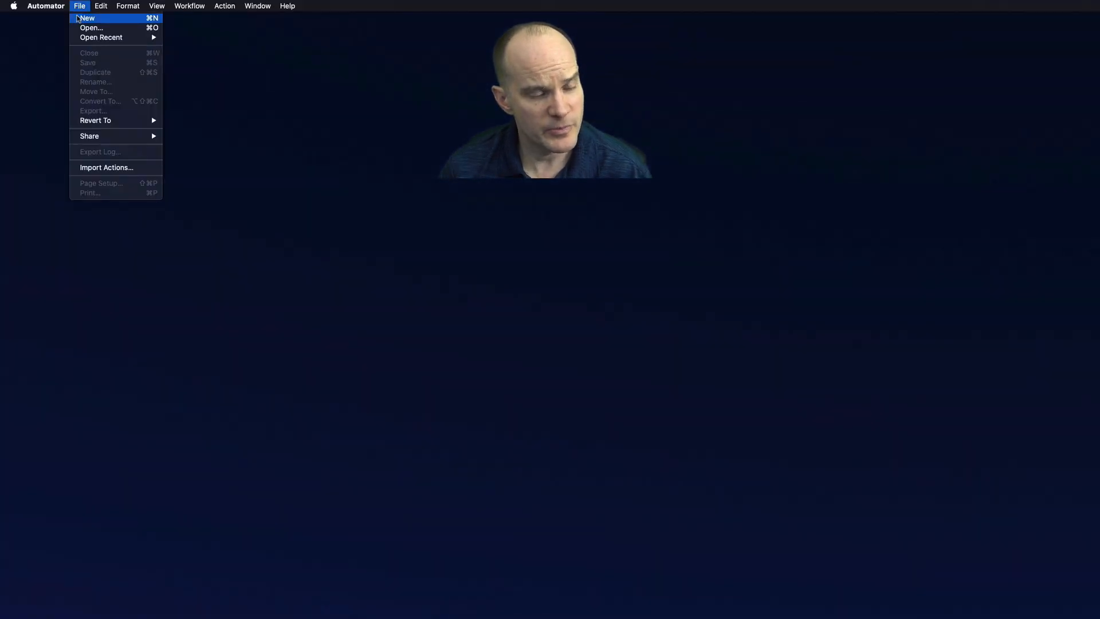
left_click(88, 18)
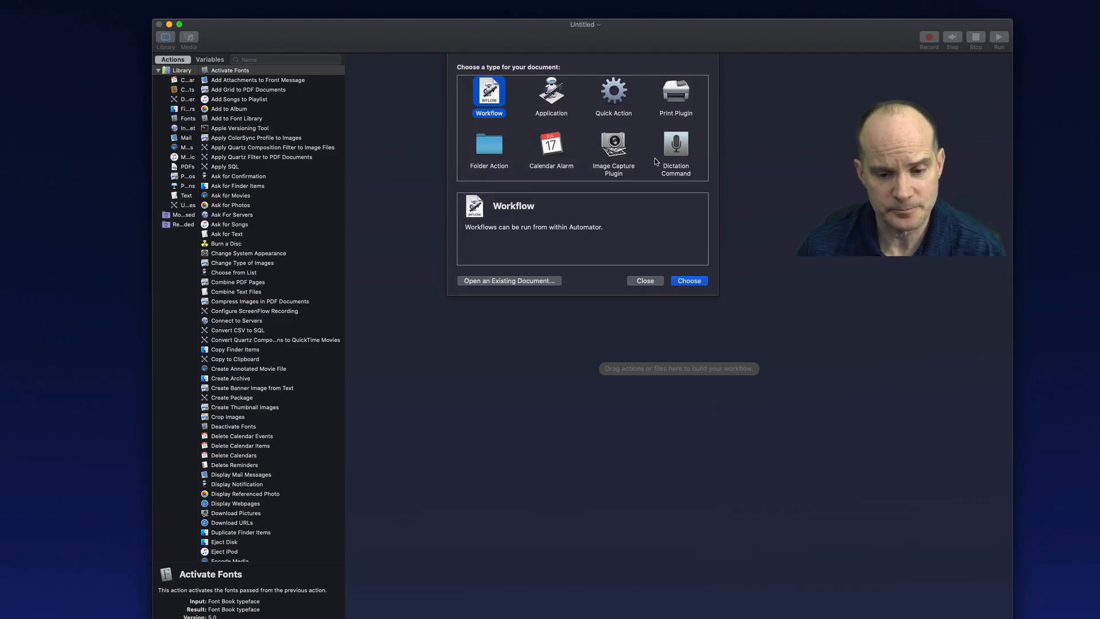
left_click(554, 106)
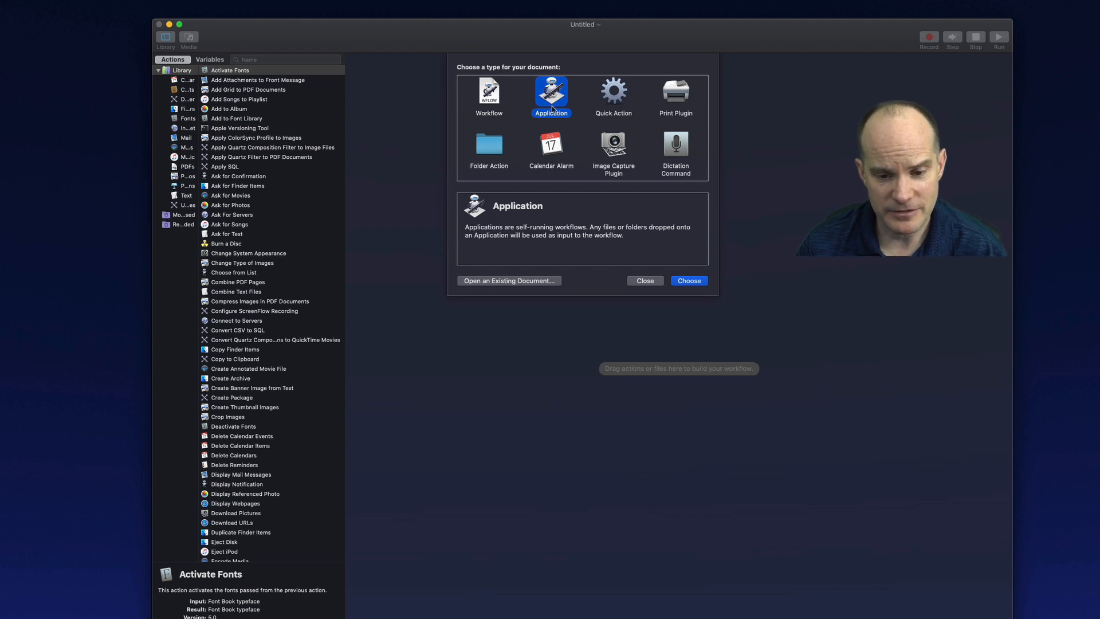
left_click(687, 281)
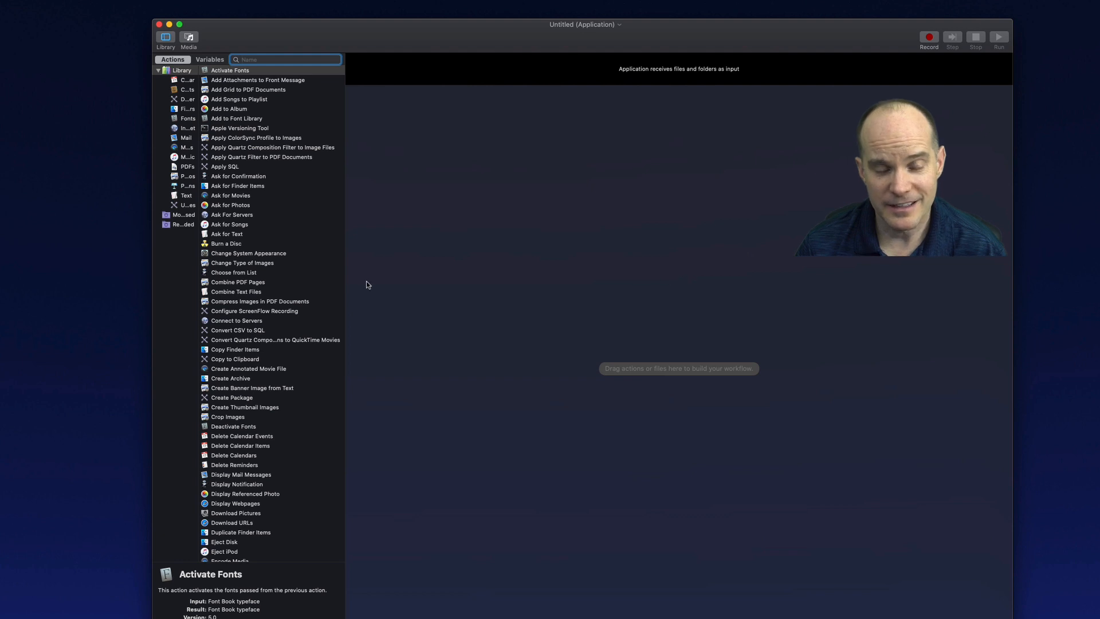
Search actions for she and add Run Shell Script to the workflow, keeping the /bin/bash shell
scroll(271, 421, "down", 5)
scroll(271, 421, "up", 5)
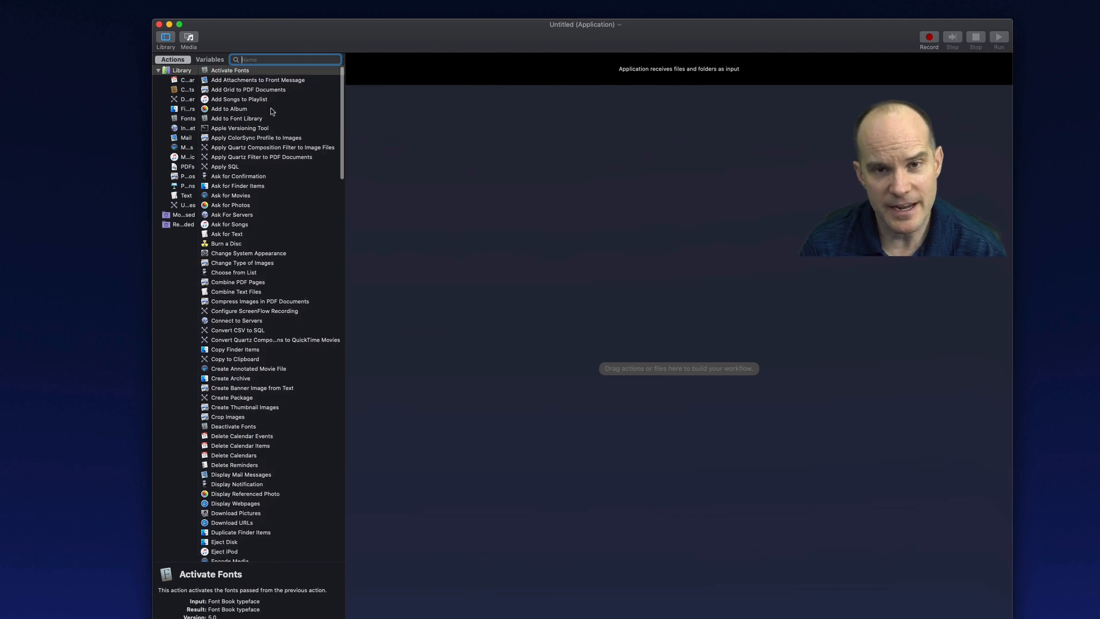
type("she")
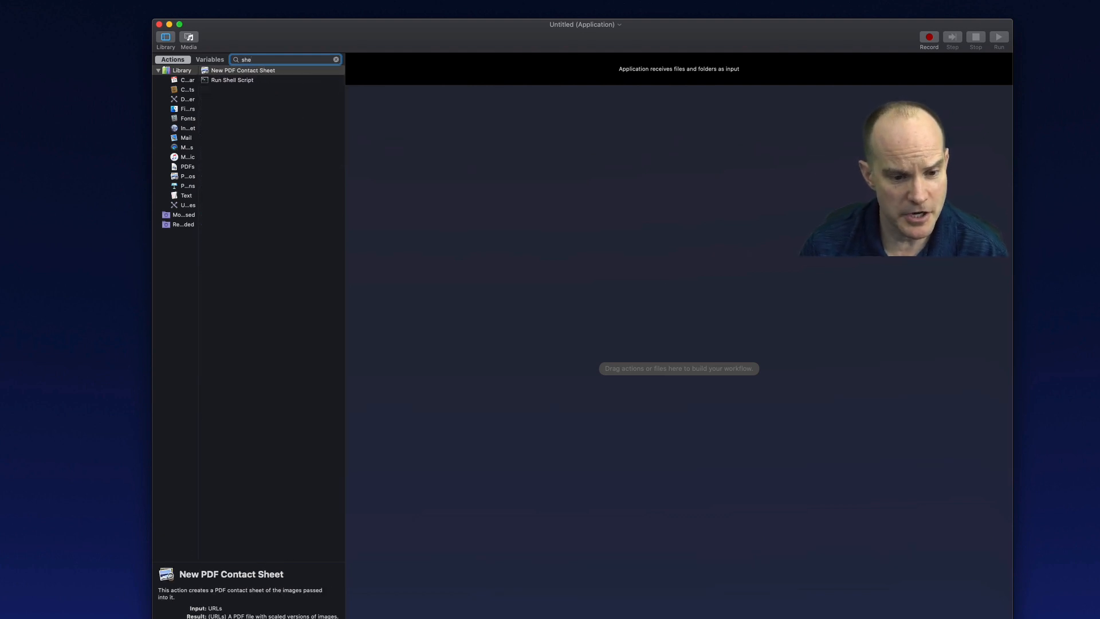
left_click_drag(222, 81, 525, 130)
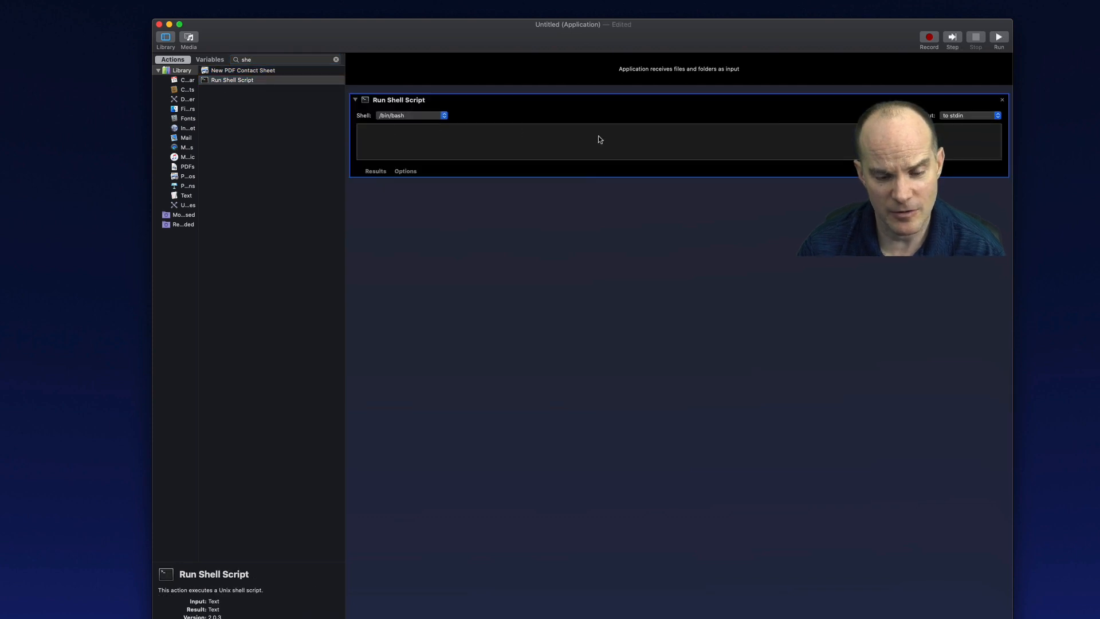
left_click(412, 115)
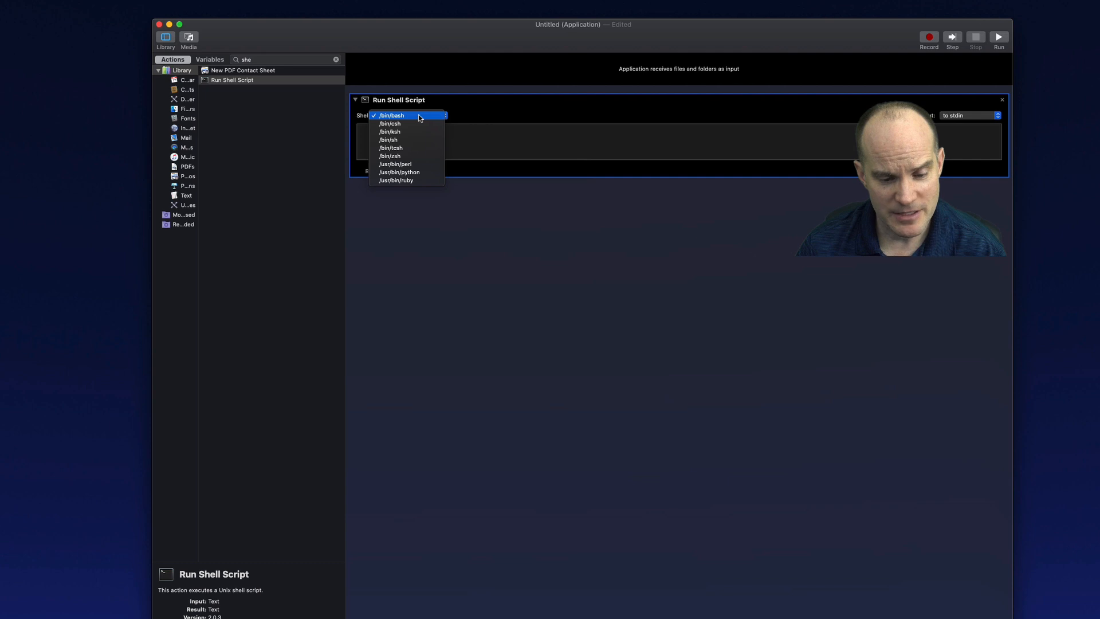
left_click(430, 117)
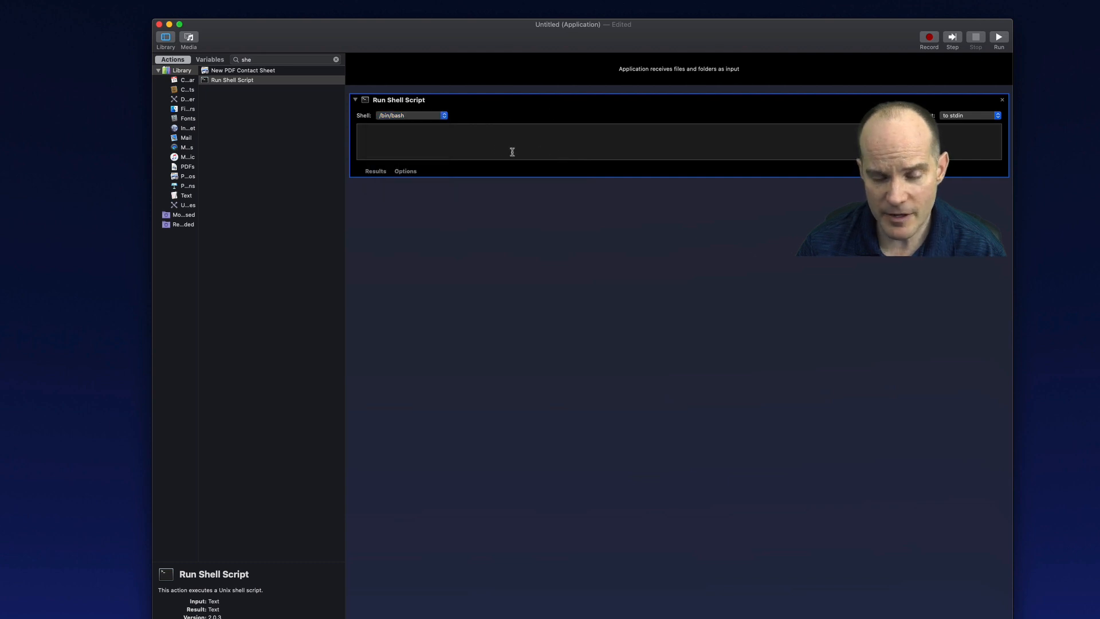
Open the existing Make RAM Disk app in Automator and copy its entire shell script
left_click_drag(505, 41, 503, 40)
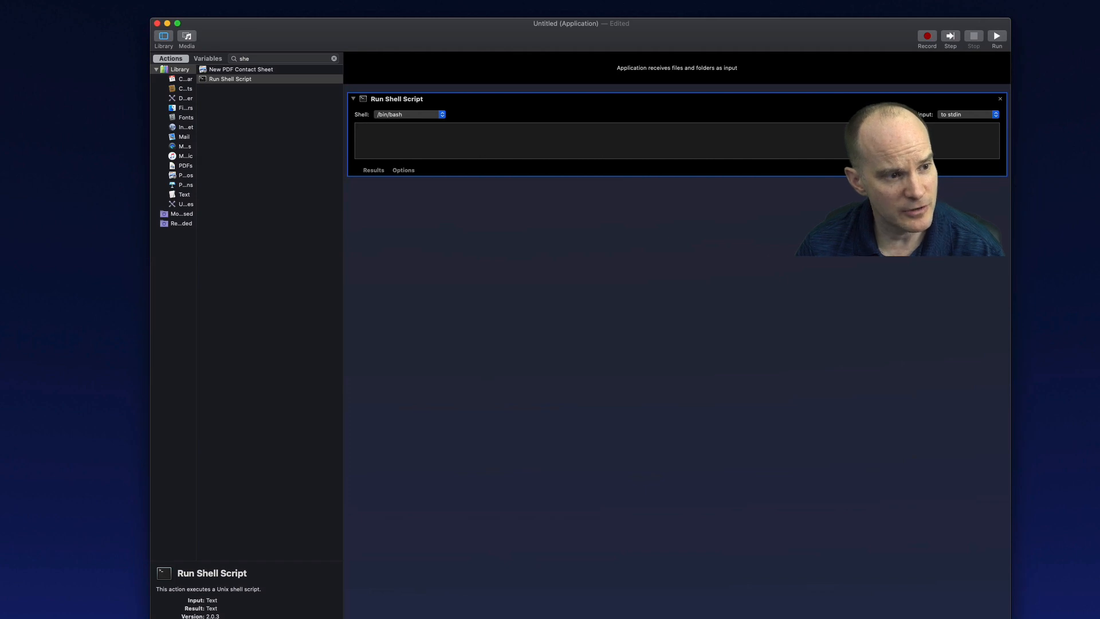
key("super+o")
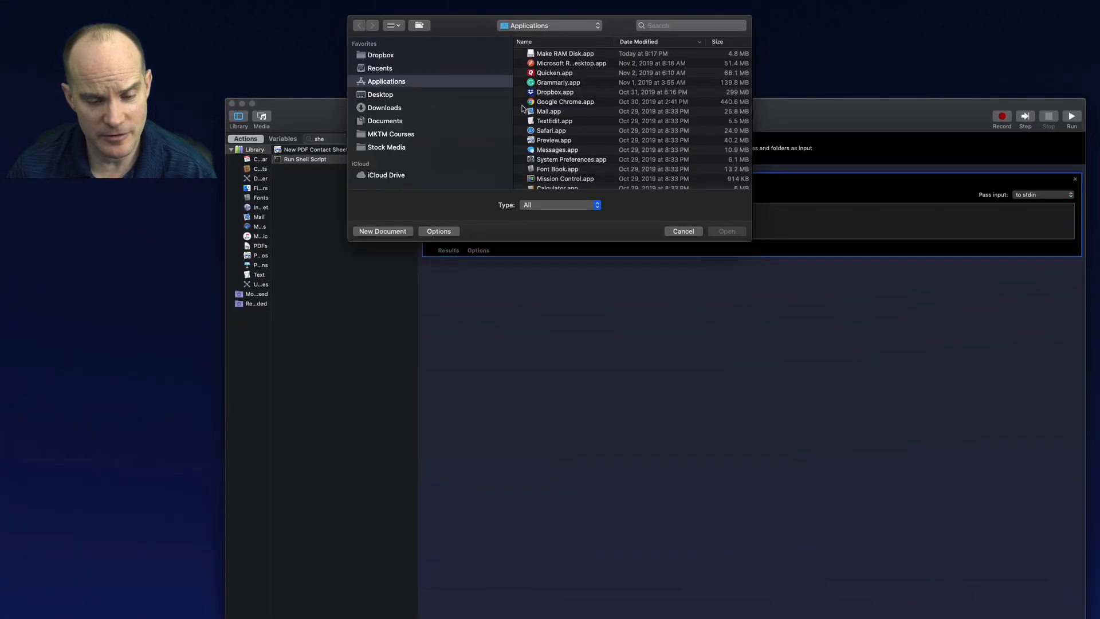
left_click(603, 138)
type("make")
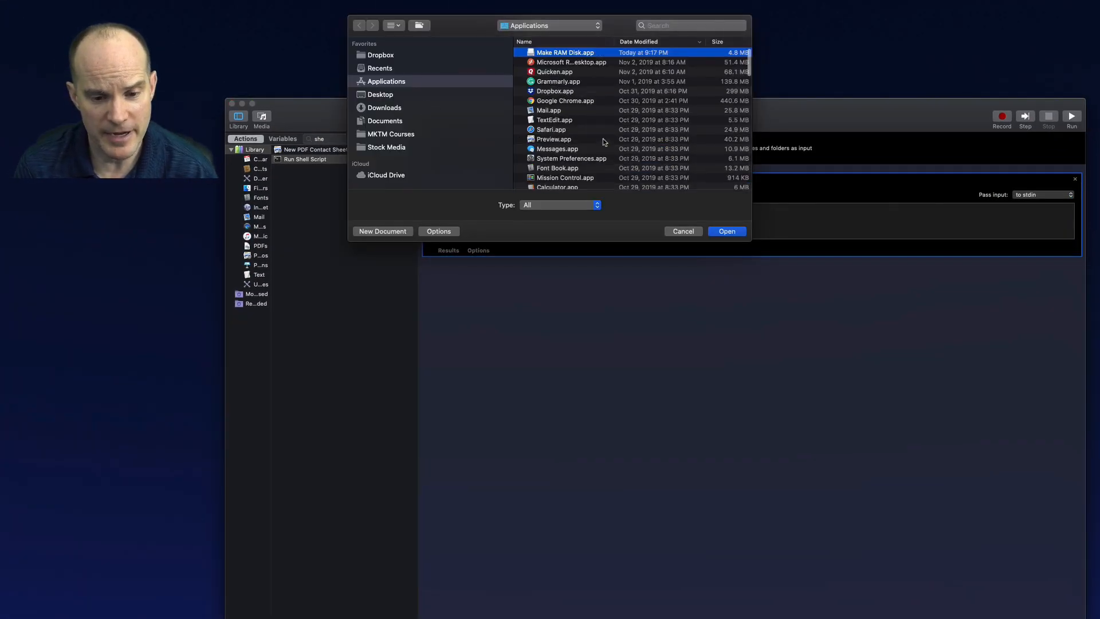
left_click(724, 232)
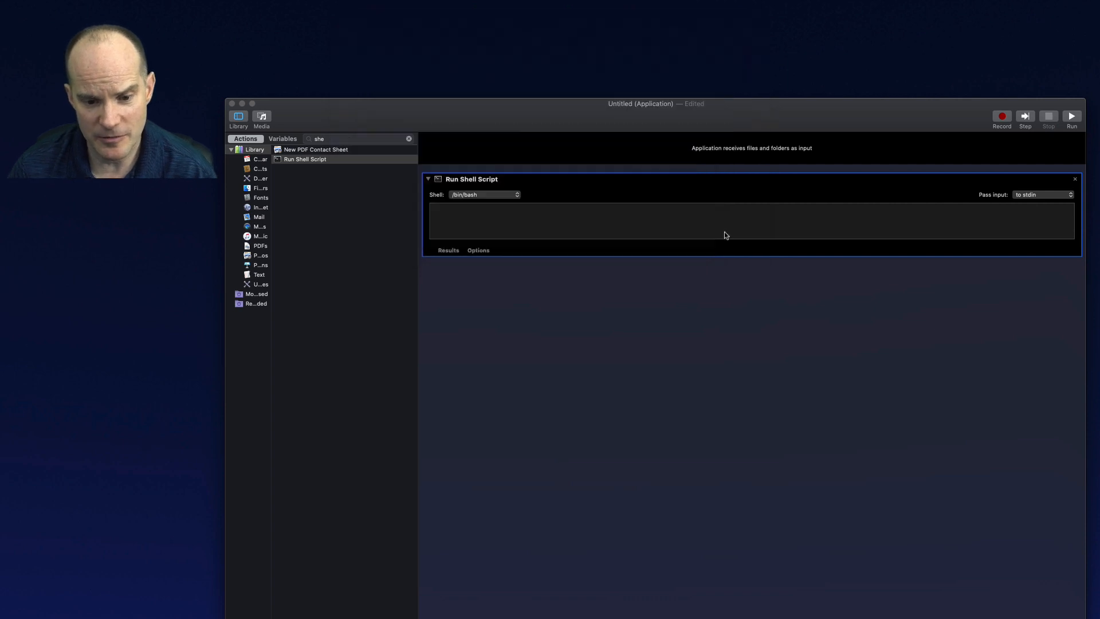
key("super+a")
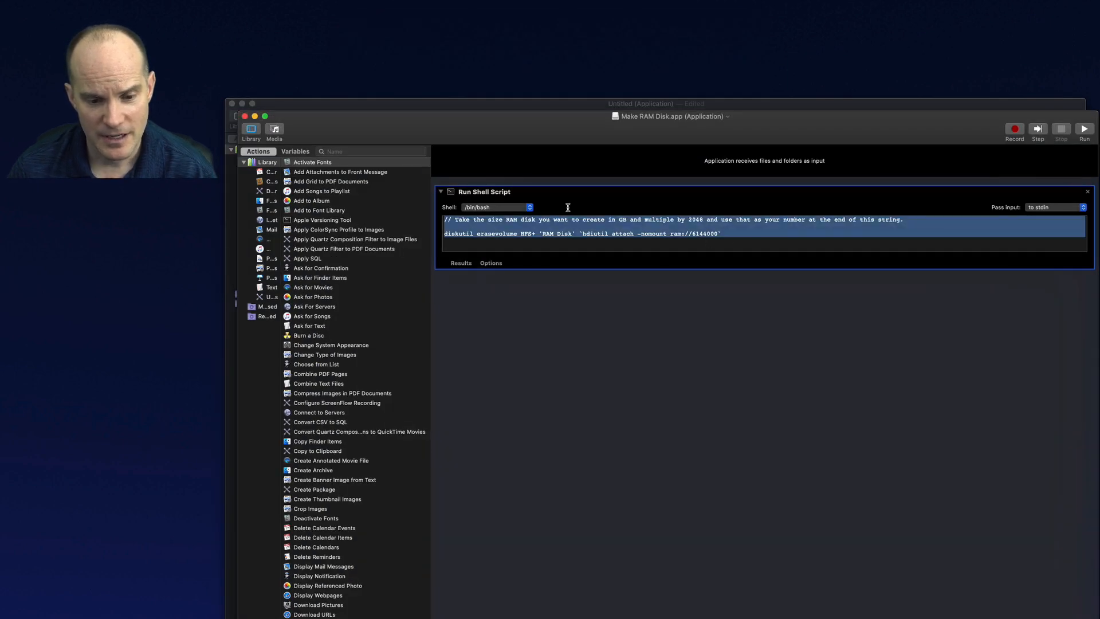
key("super+c")
Paste the copied script into the new workflow's Run Shell Script action
left_click(475, 104)
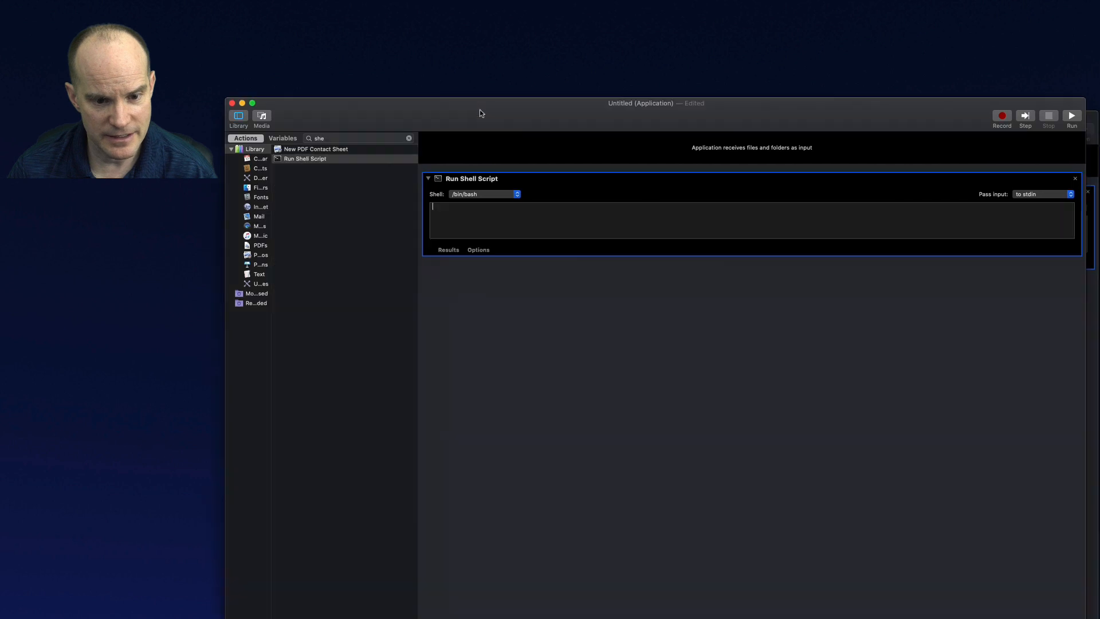
left_click(501, 216)
key("super+v")
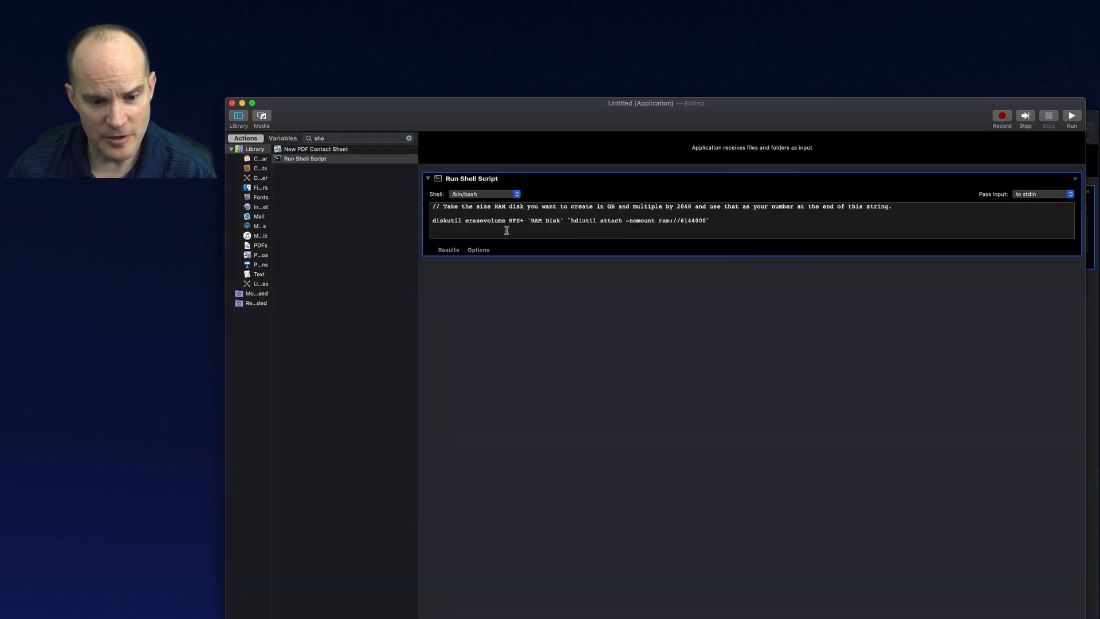
Examine the comment line explaining how to calculate the RAM disk size
left_click(431, 206)
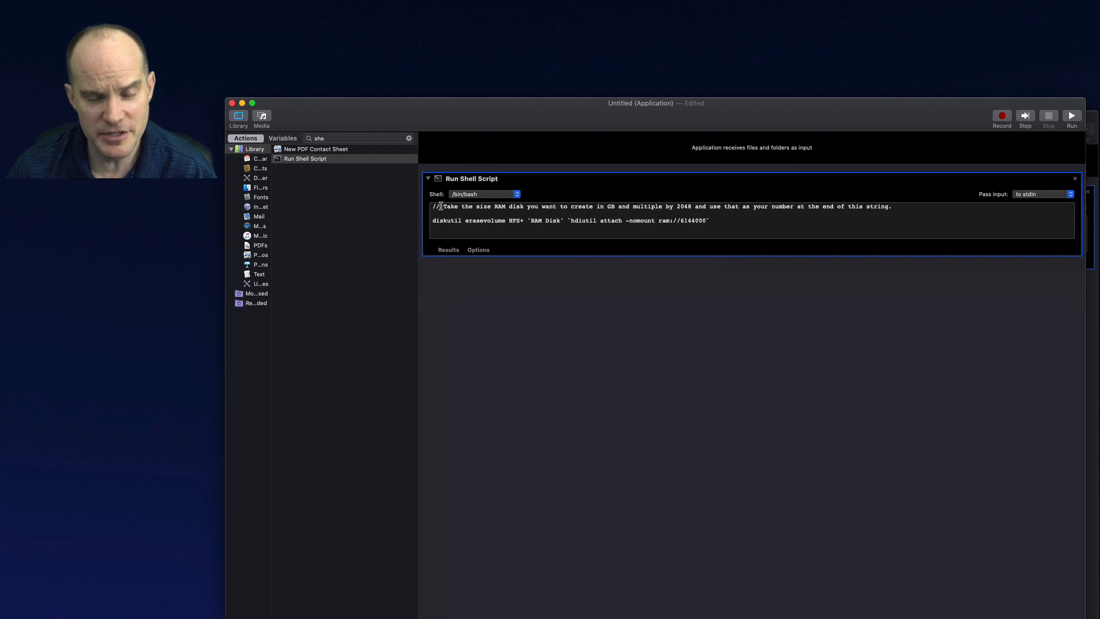
left_click_drag(440, 206, 530, 194)
left_click(915, 213)
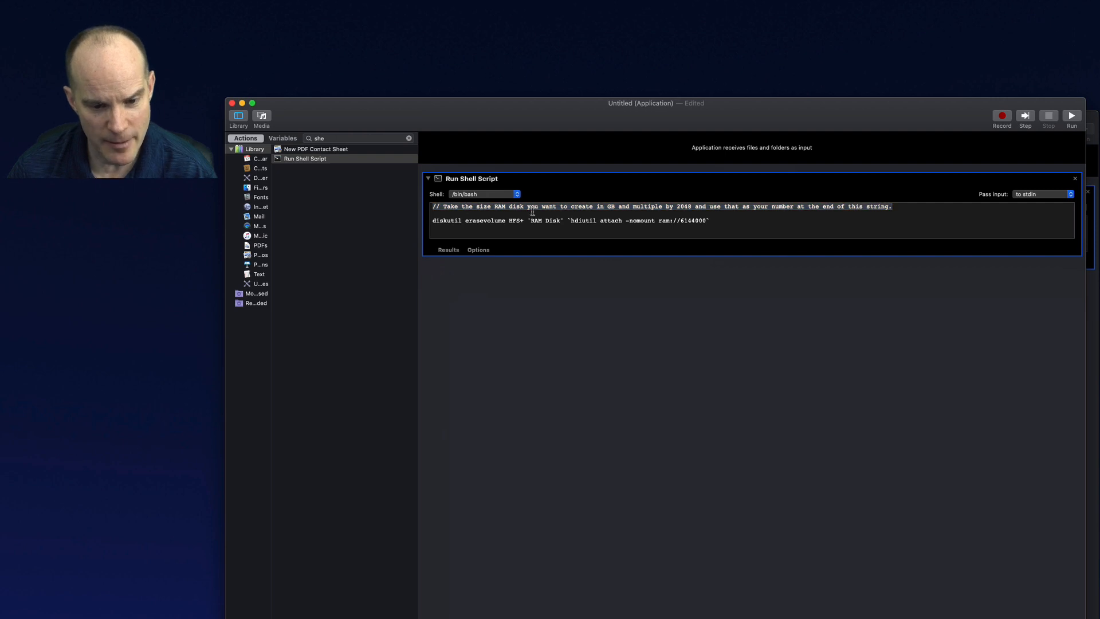
left_click(486, 213)
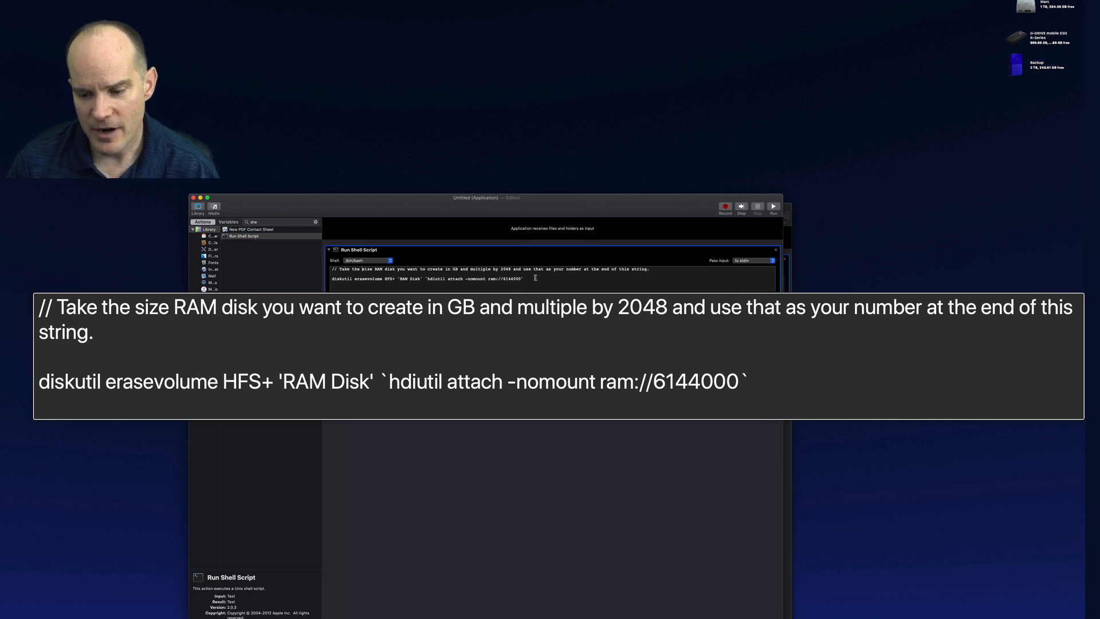
Calculate 3000*2048 in Spotlight to get the RAM disk block count
key("super+space")
type("auto")
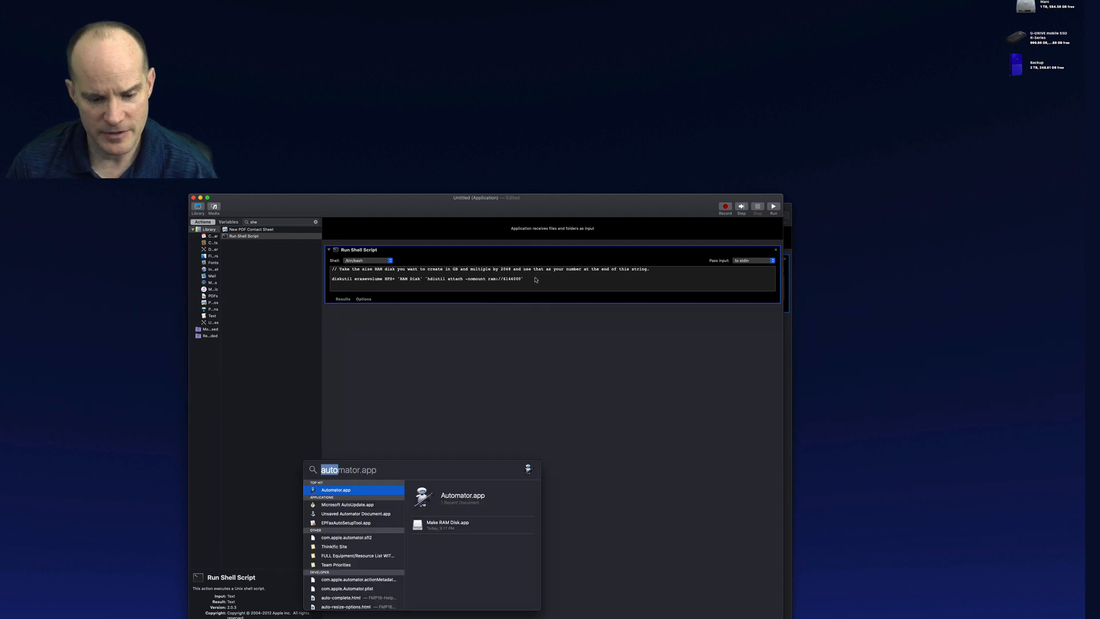
type("3000")
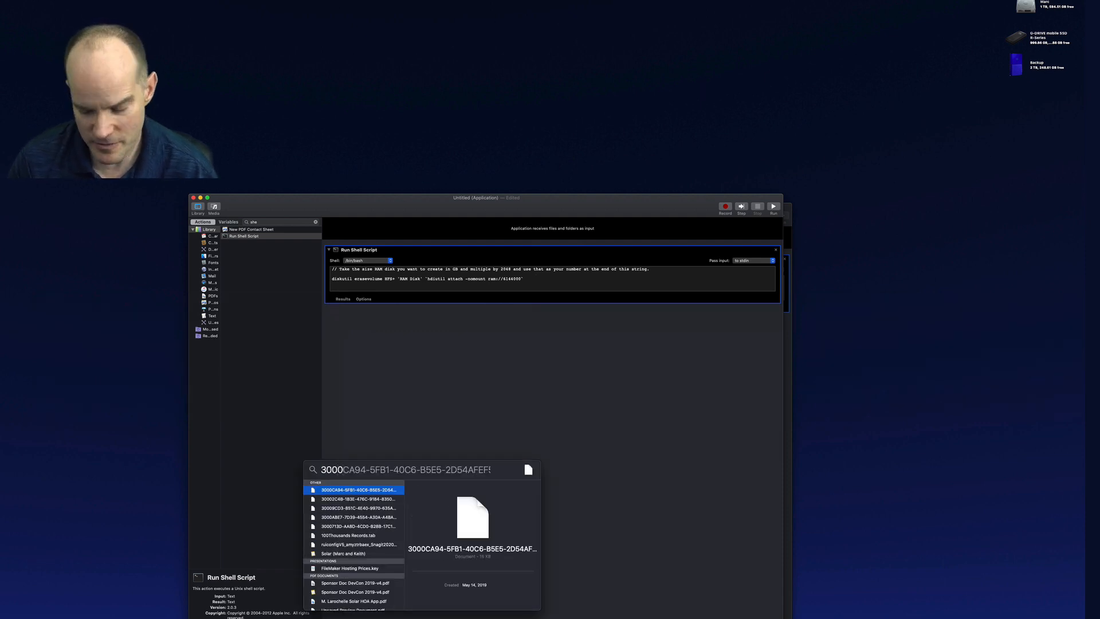
type("*2048")
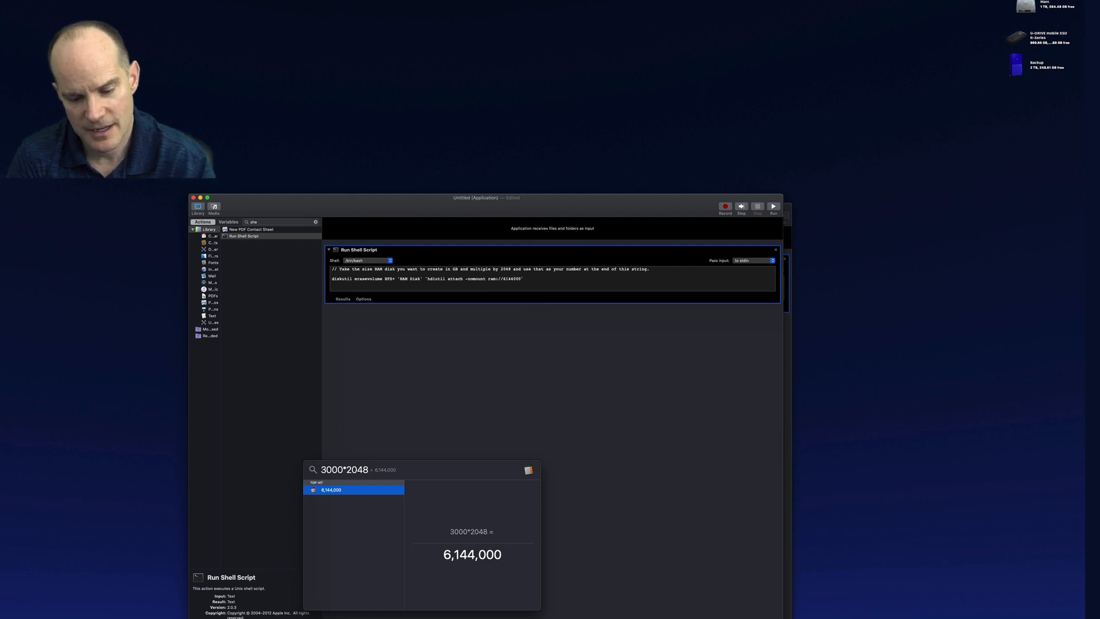
key("Escape")
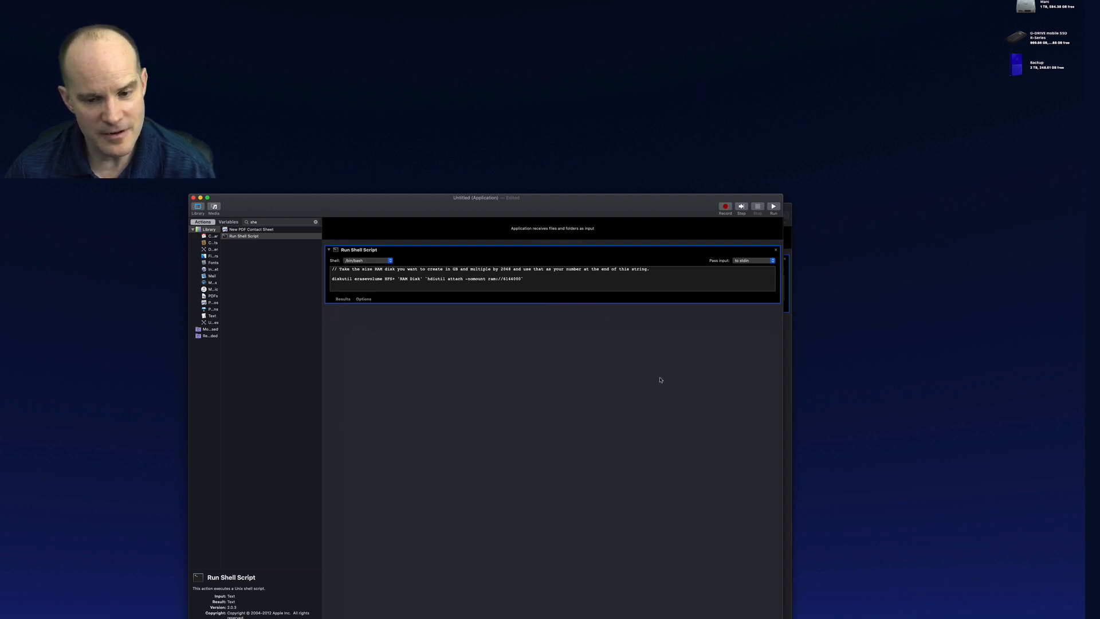
Save the application as New RAM Disk on the Desktop
key("super+s")
type("New App.app")
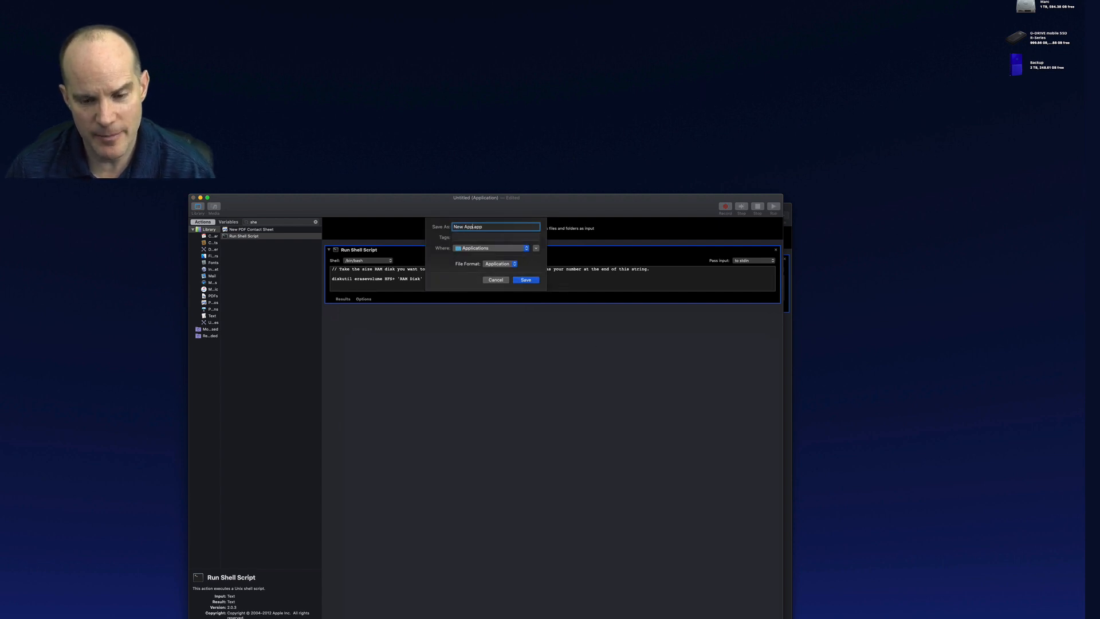
key("BackSpace")
key("BackSpace")
key("BackSpace")
key("BackSpace")
key("BackSpace")
key("BackSpace")
key("BackSpace")
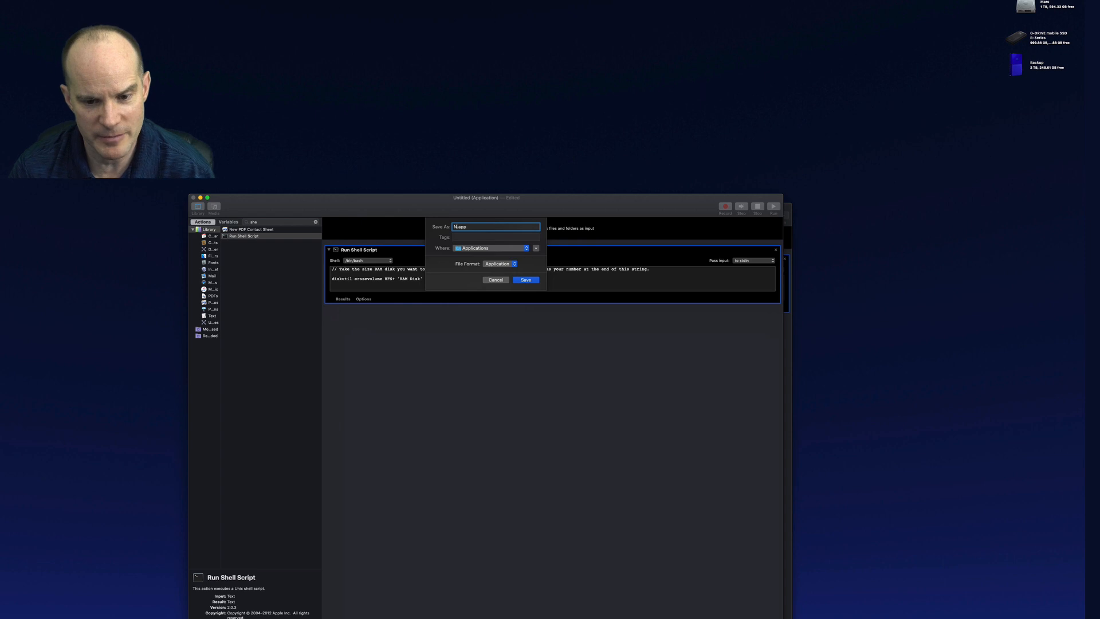
type("New RAM Disk")
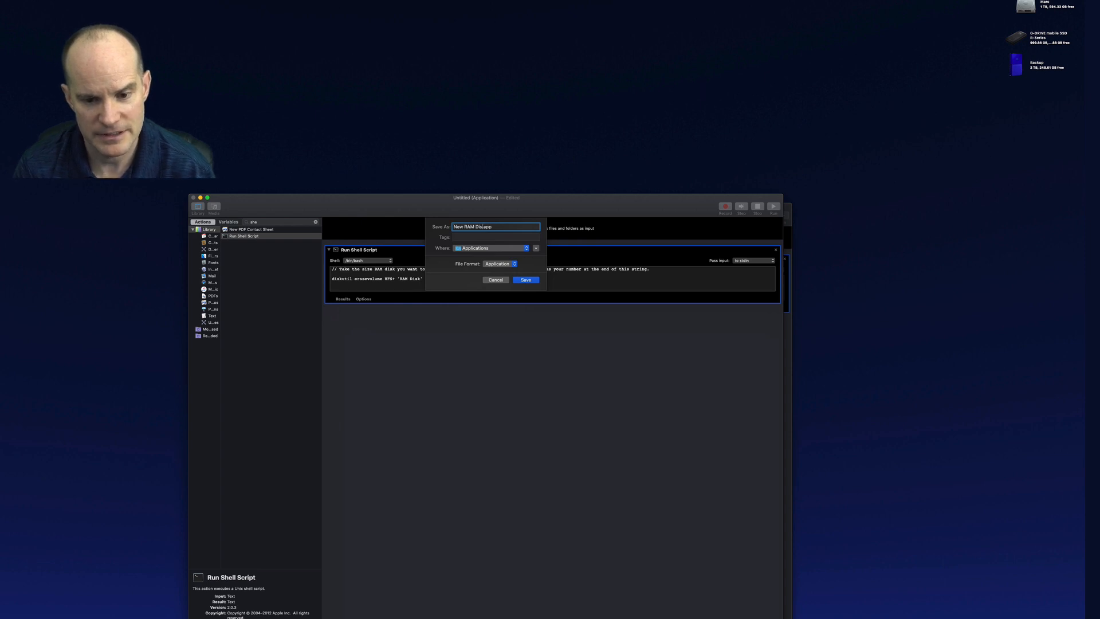
left_click(493, 248)
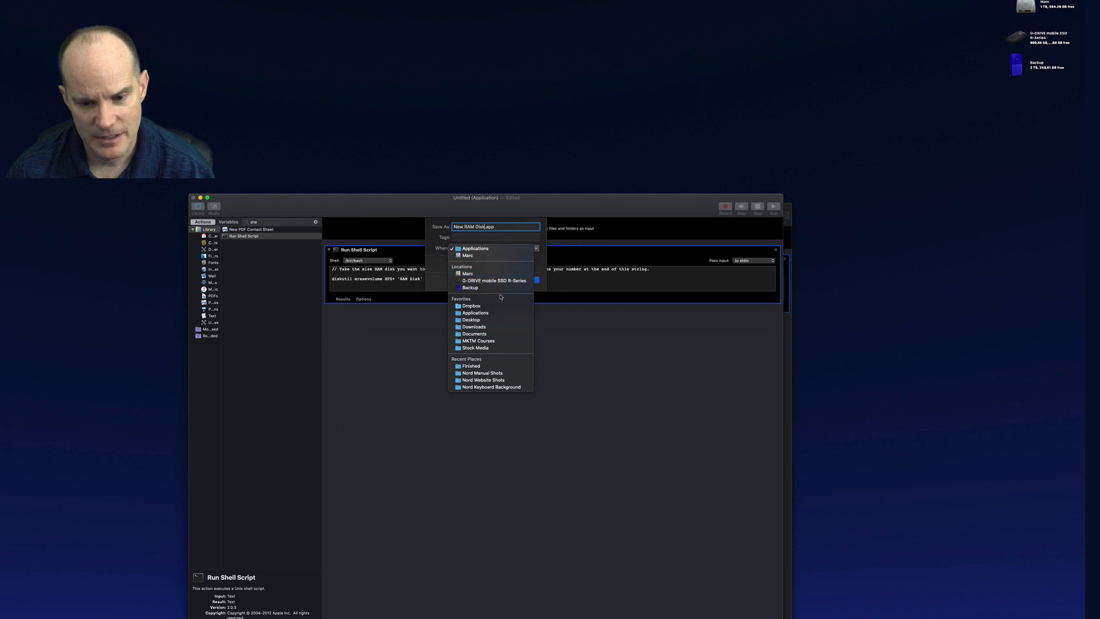
left_click(487, 320)
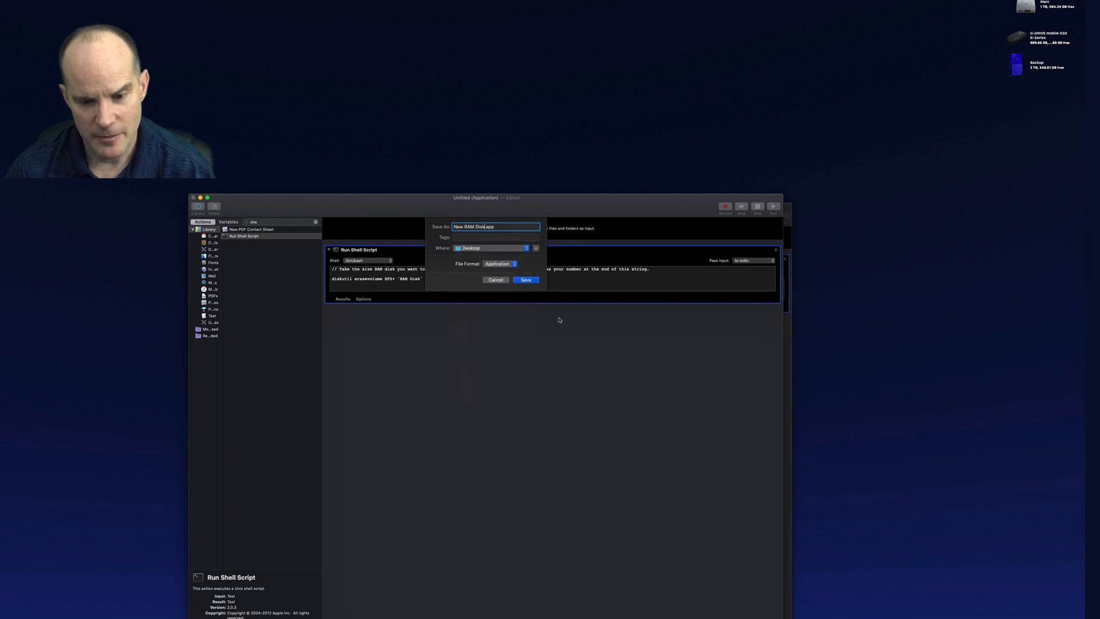
left_click(526, 281)
Reposition the New RAM Disk app icon, then copy the Backup drive's icon from its Get Info window
left_click_drag(1025, 110, 834, 104)
left_click(837, 103)
left_click(1017, 71)
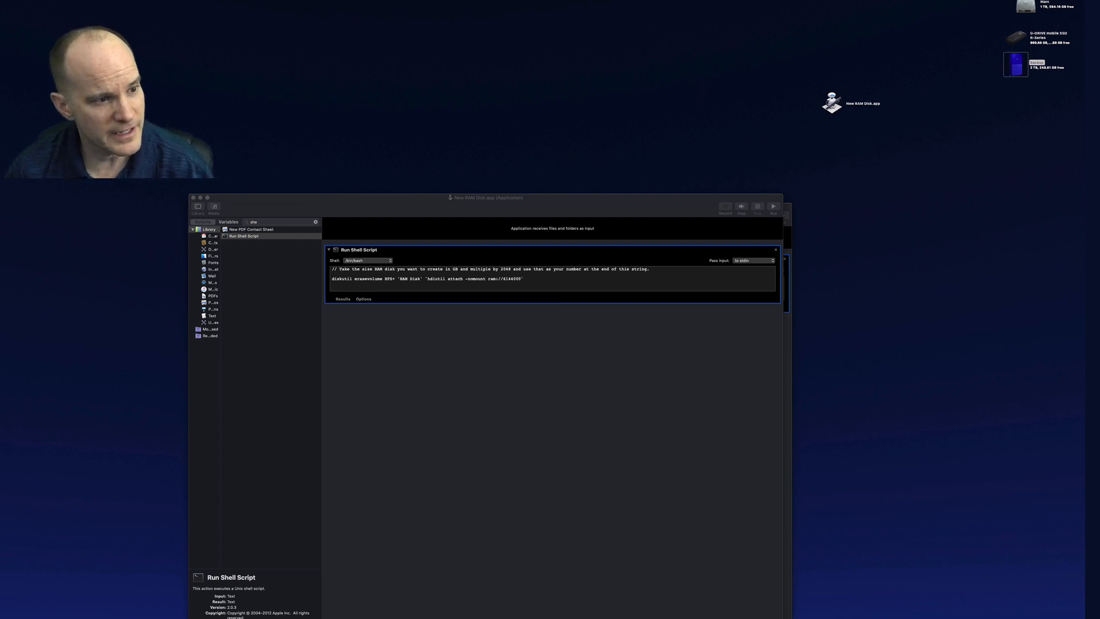
key("super+i")
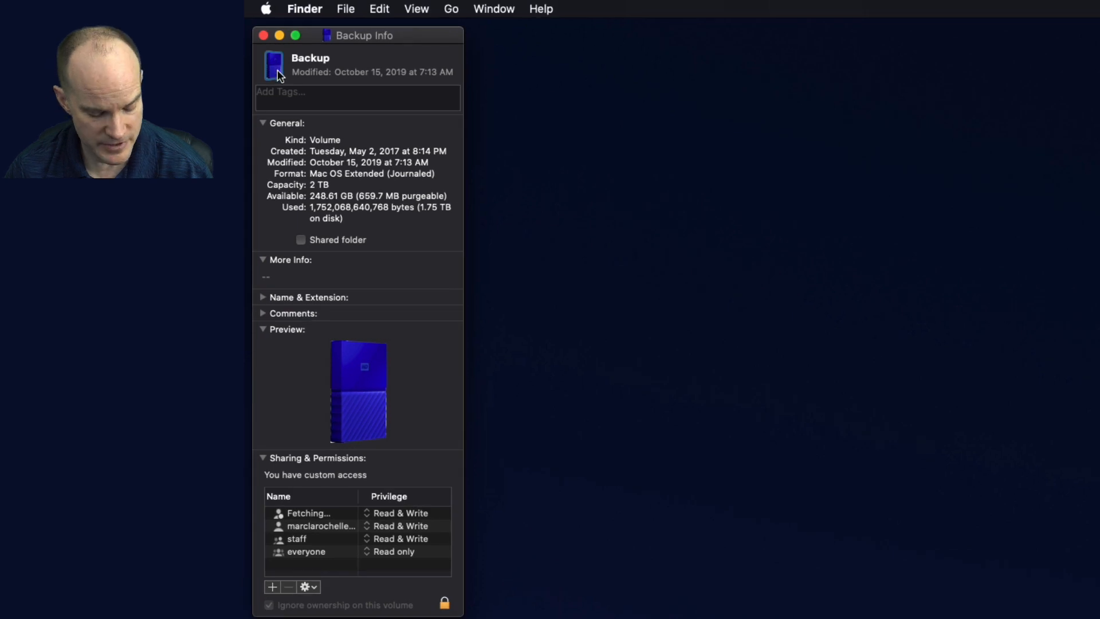
key("super+c")
key("super+w")
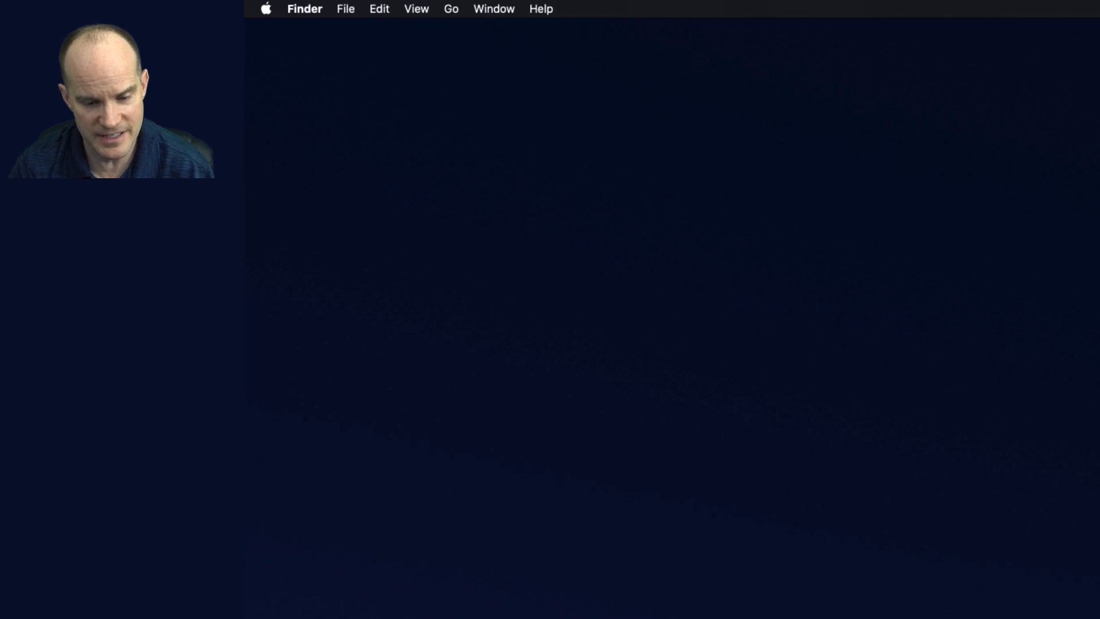
Switch to Snagit and create a new image from the copied drive icon, moving it into place
key("super+Tab")
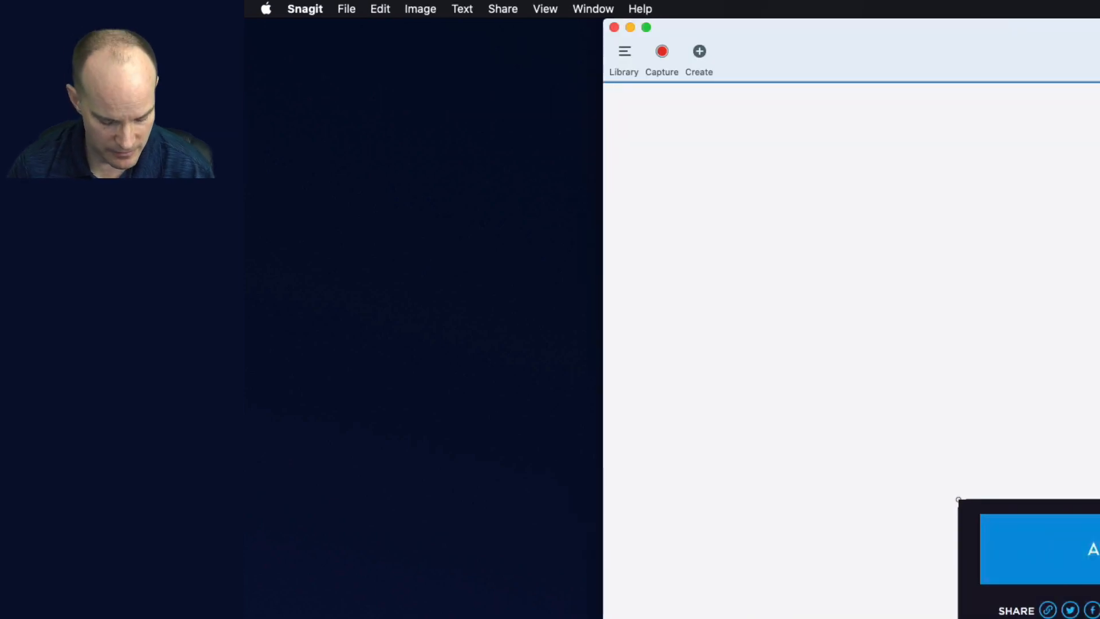
key("super+n")
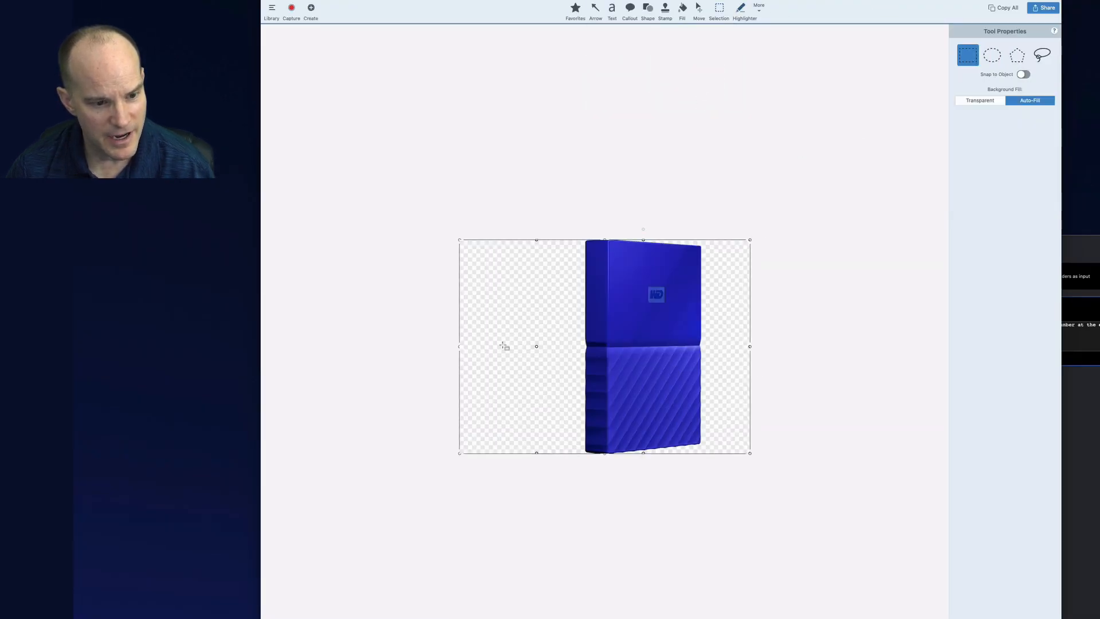
left_click_drag(460, 346, 537, 342)
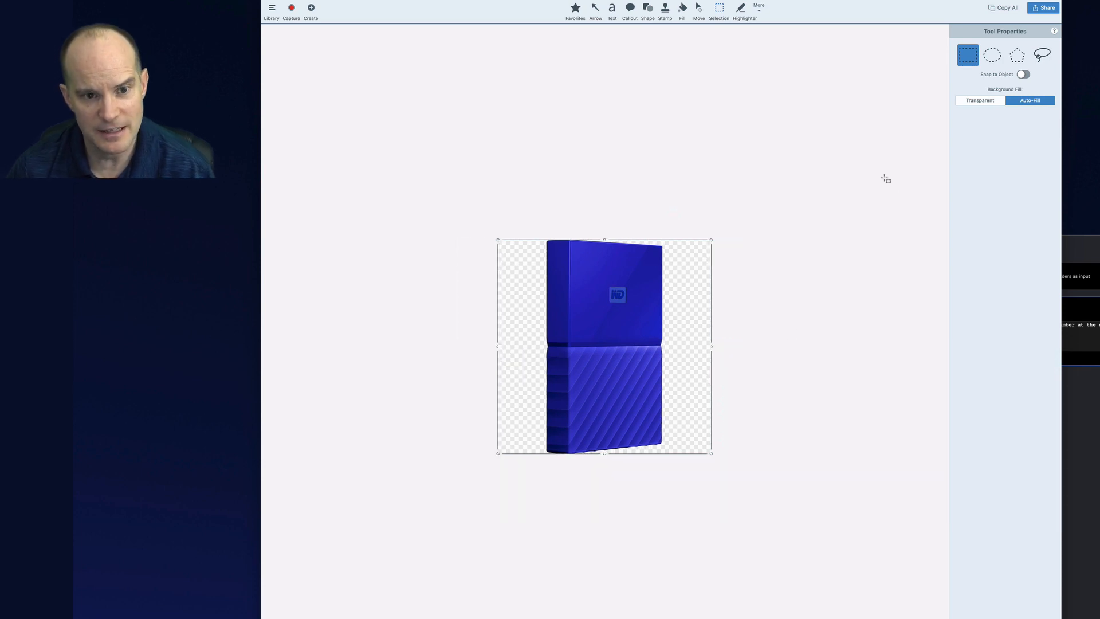
Flatten all objects of the drive icon image into one layer
left_click(759, 8)
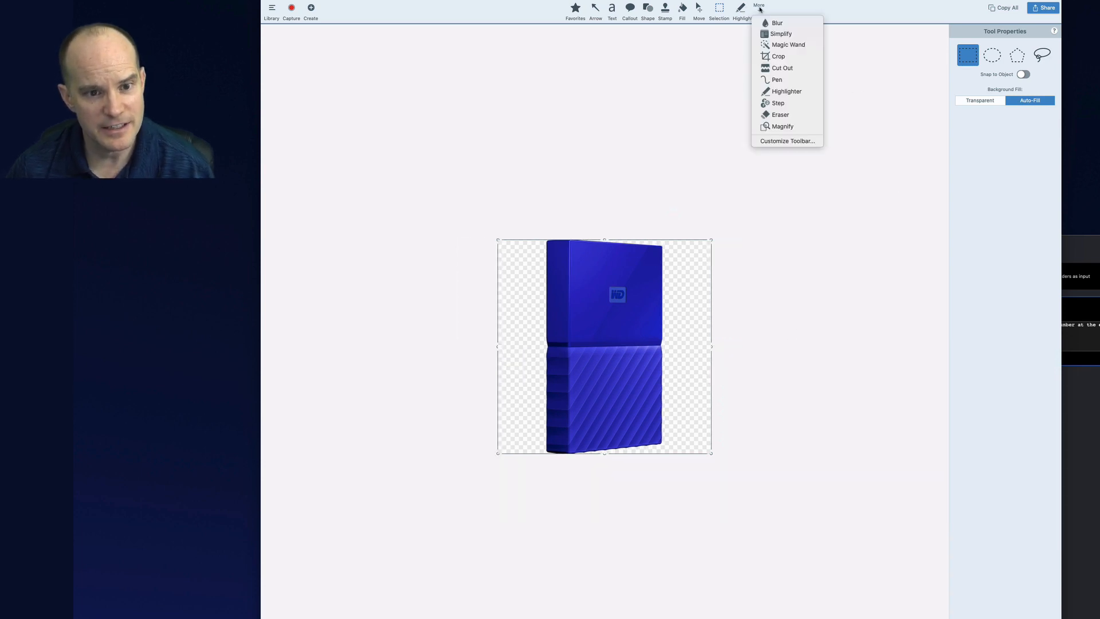
left_click(775, 57)
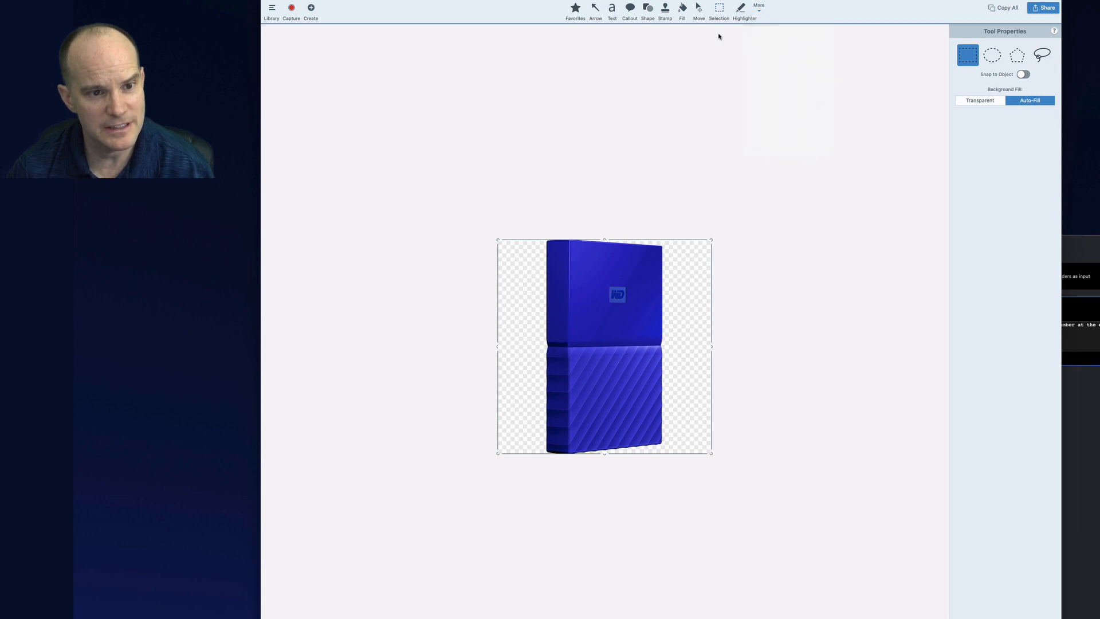
left_click(683, 8)
key("Escape")
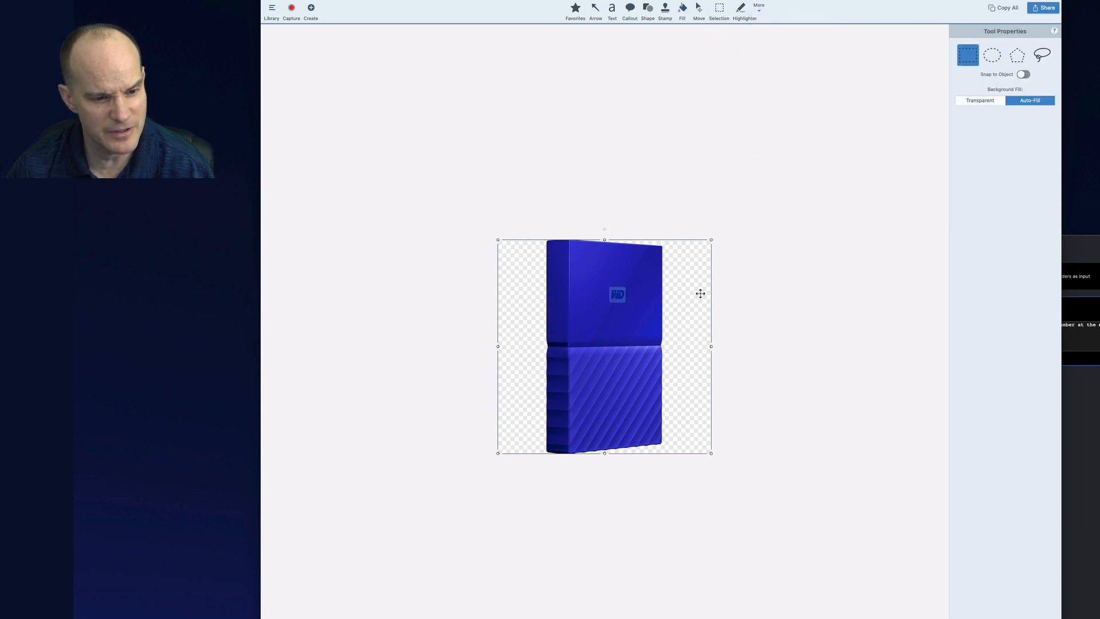
left_click(683, 9)
left_click(1038, 69)
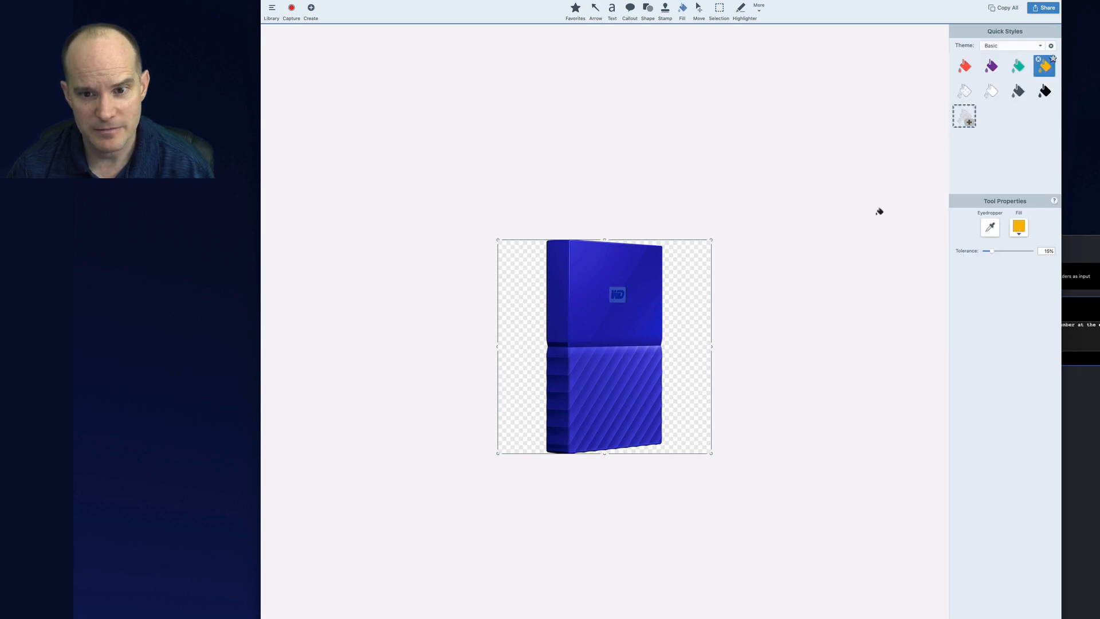
key("Escape")
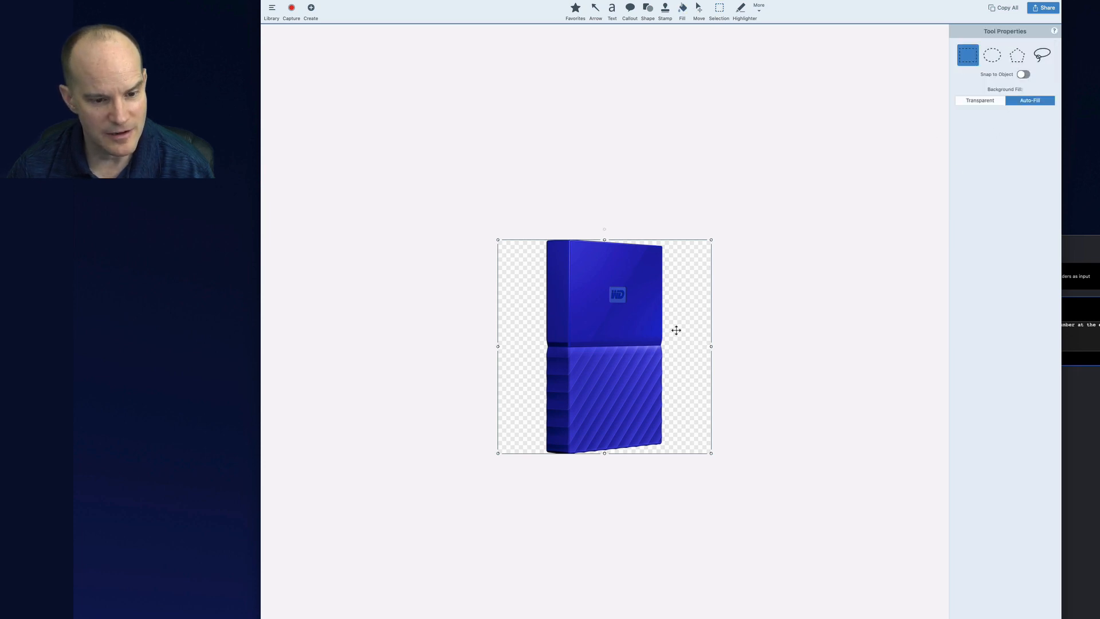
right_click(693, 314)
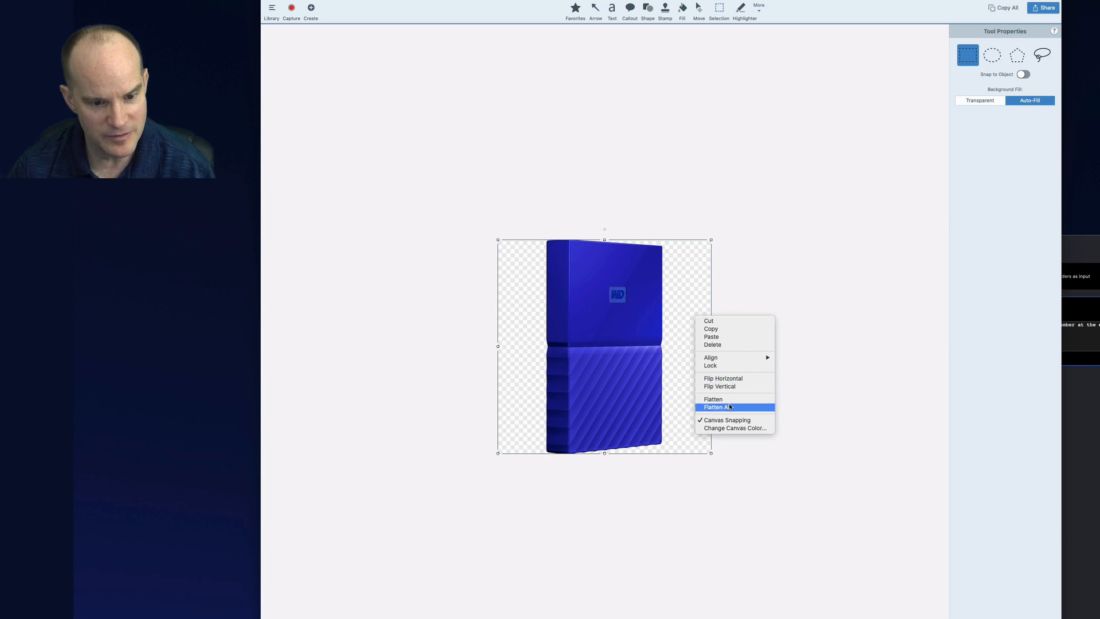
left_click(722, 406)
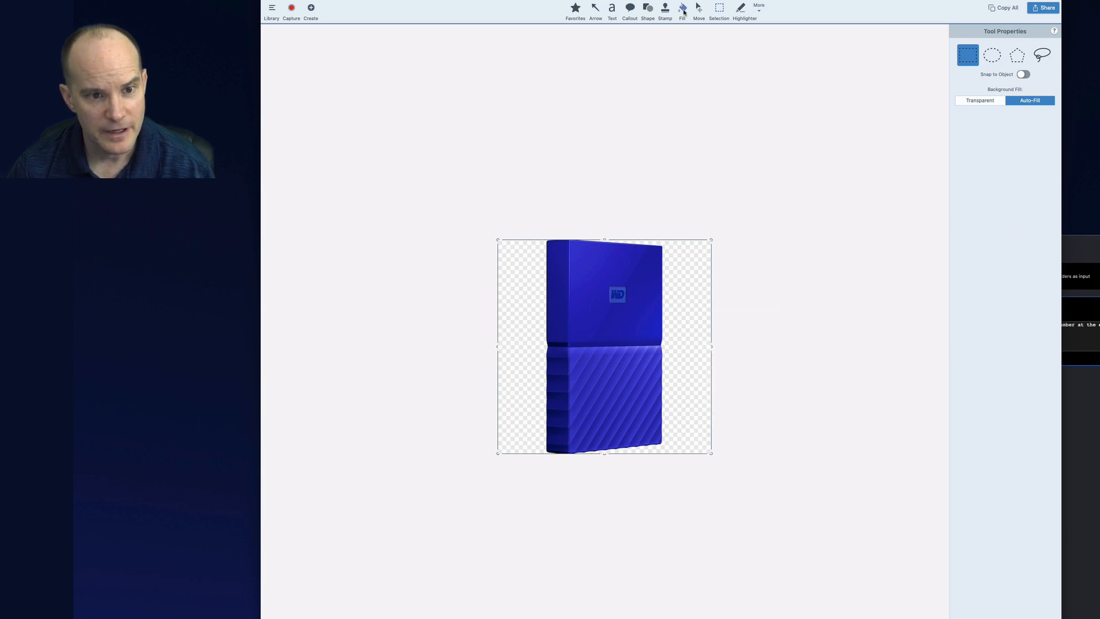
Try filling the drive's top with the orange Fill style, then undo it
left_click(683, 10)
left_click(631, 279)
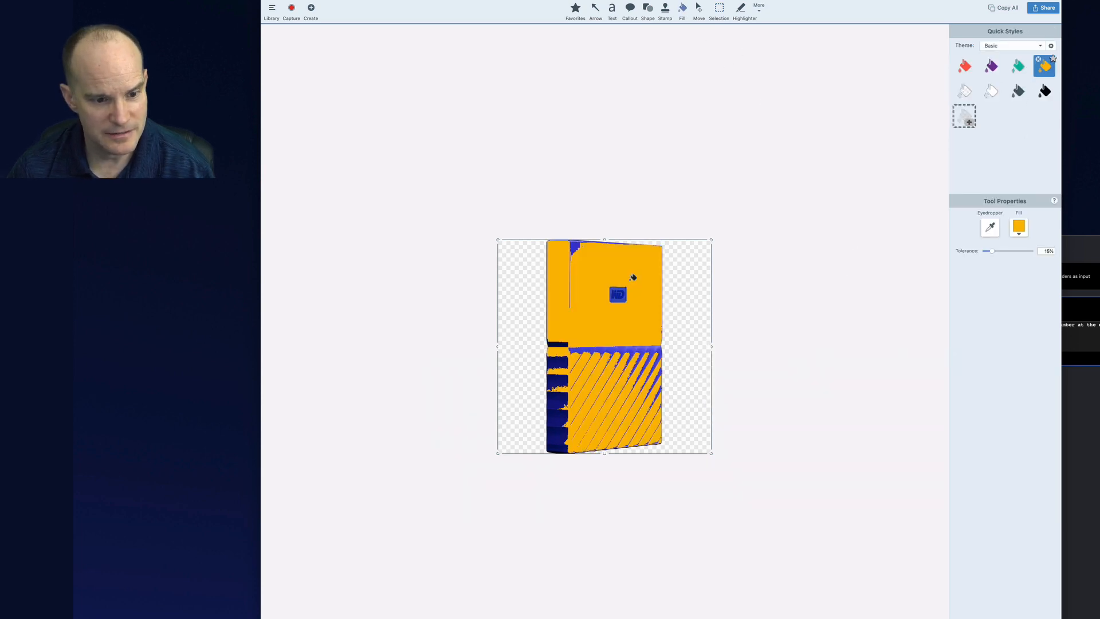
key("super+z")
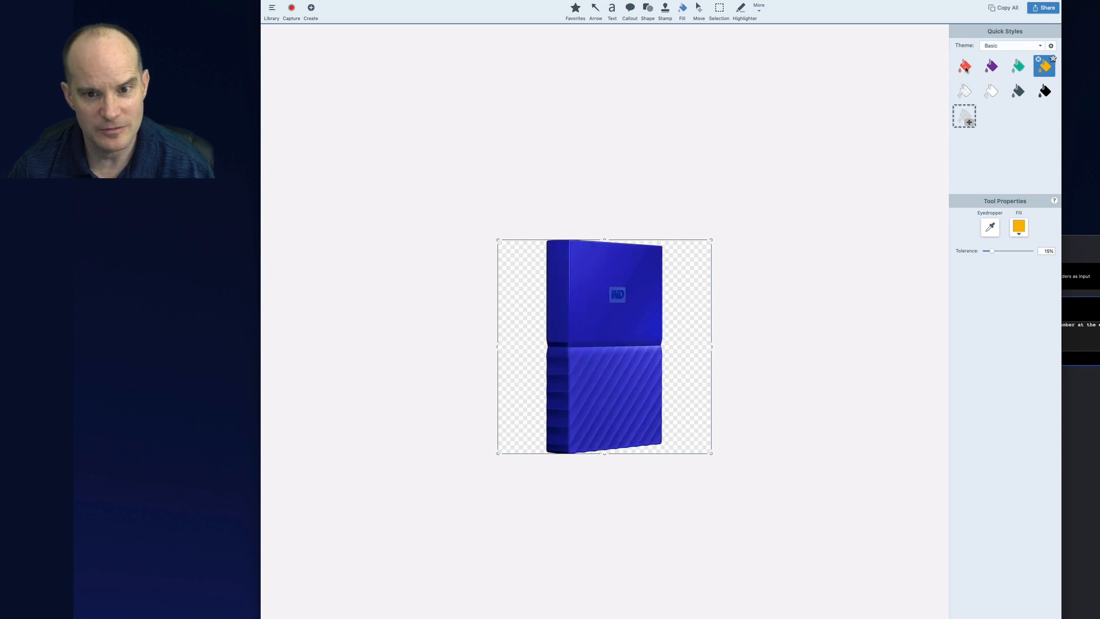
Try filling the drive's top with the red Fill style, then undo it
left_click(965, 66)
left_click(609, 282)
key("super+z")
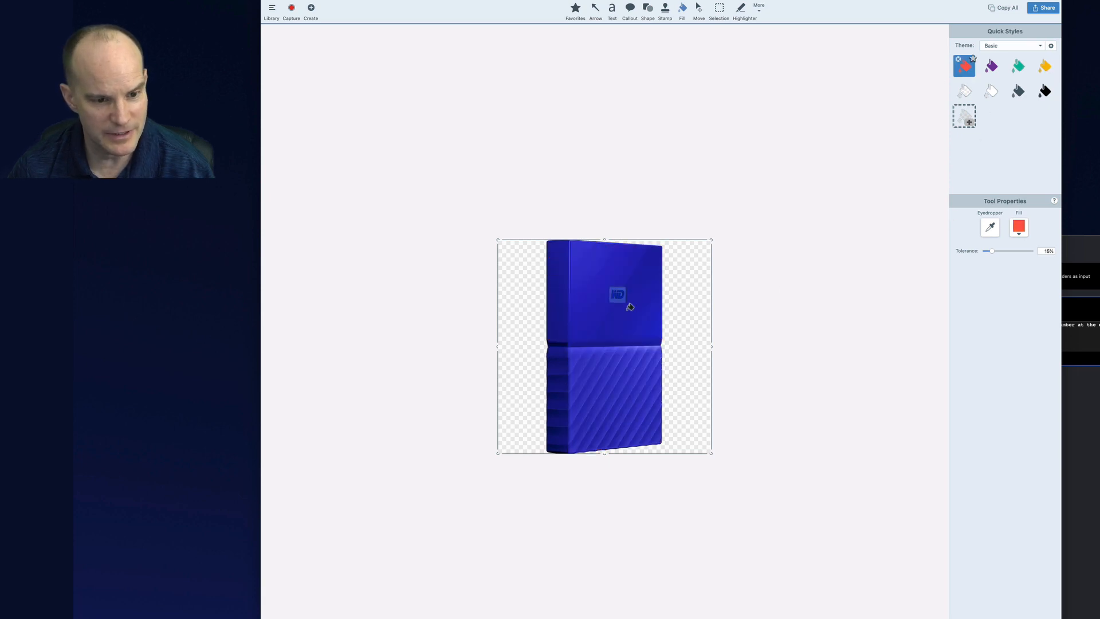
Fill the transparent background on both sides of the drive with the red Fill style
left_click(683, 261)
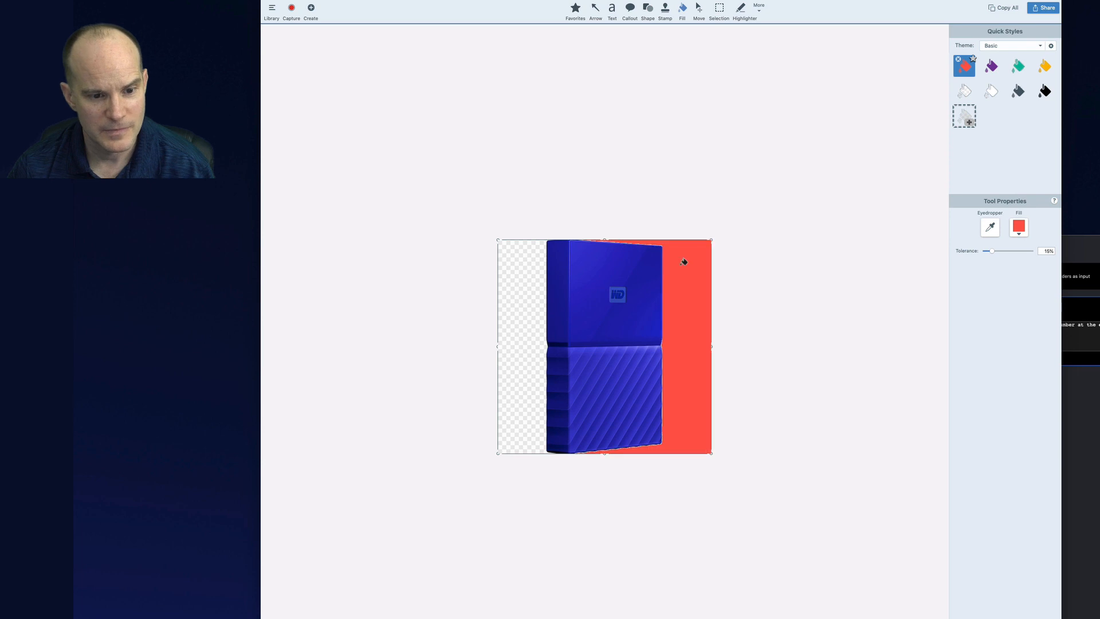
left_click(521, 270)
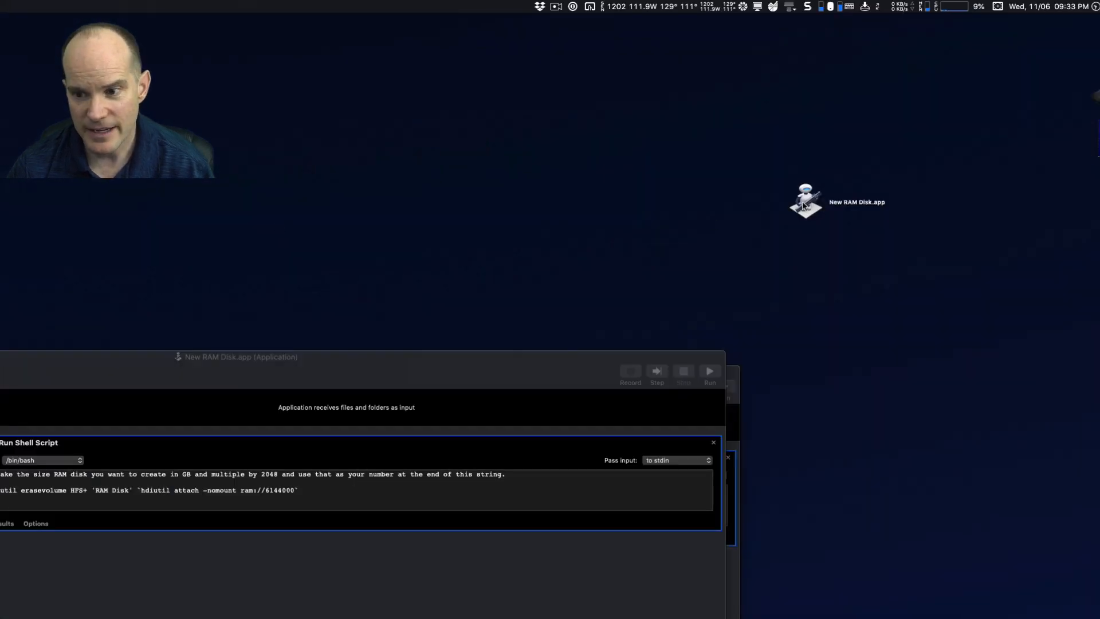
Open the info window of New RAM Disk.app on the desktop
left_click(803, 208)
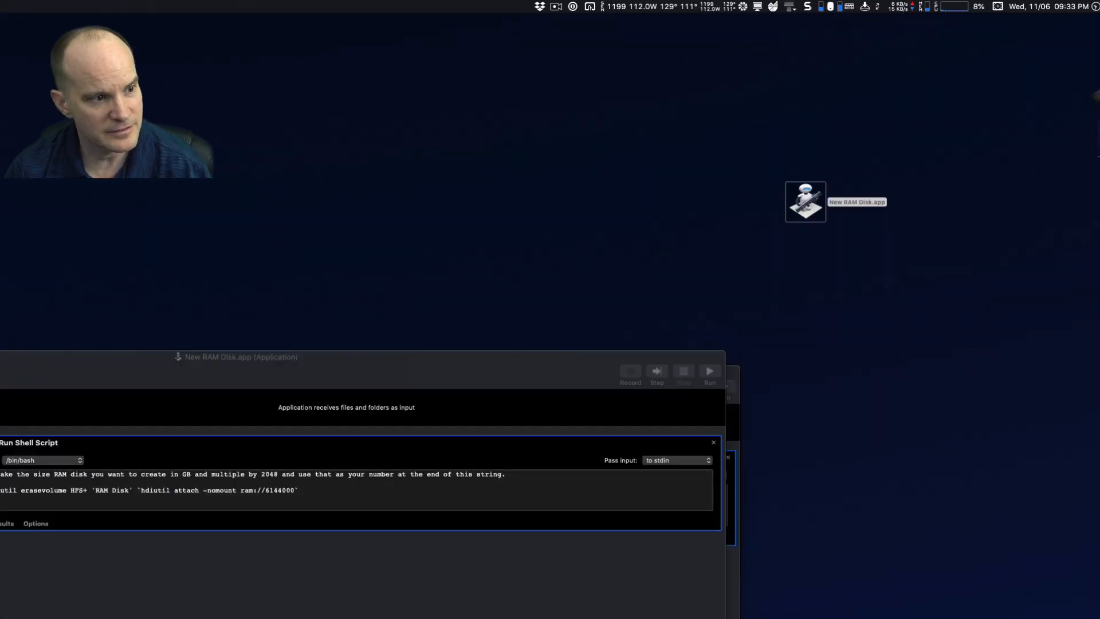
key("super+i")
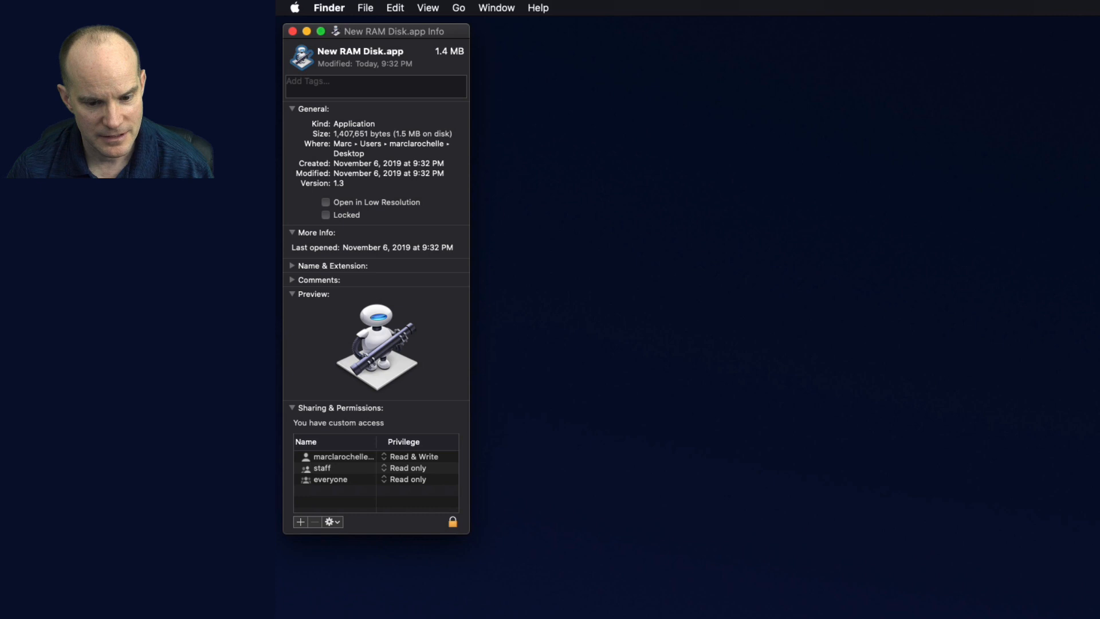
Switch to Snagit, select the whole red-backed drive image and copy it
key("super+Tab")
key("super+Tab")
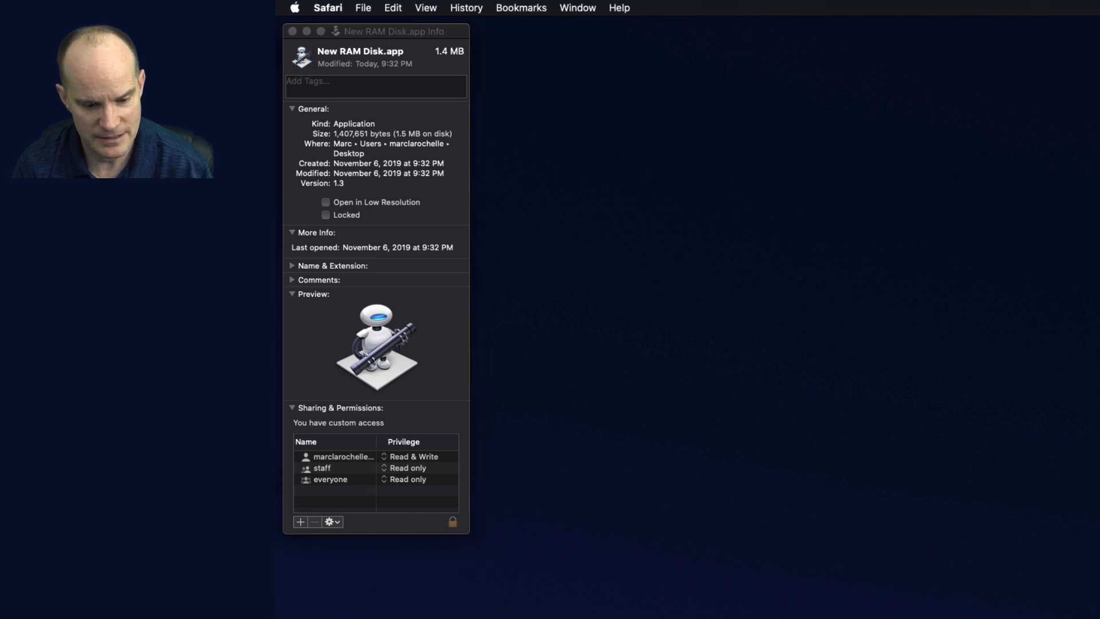
key("super+Tab")
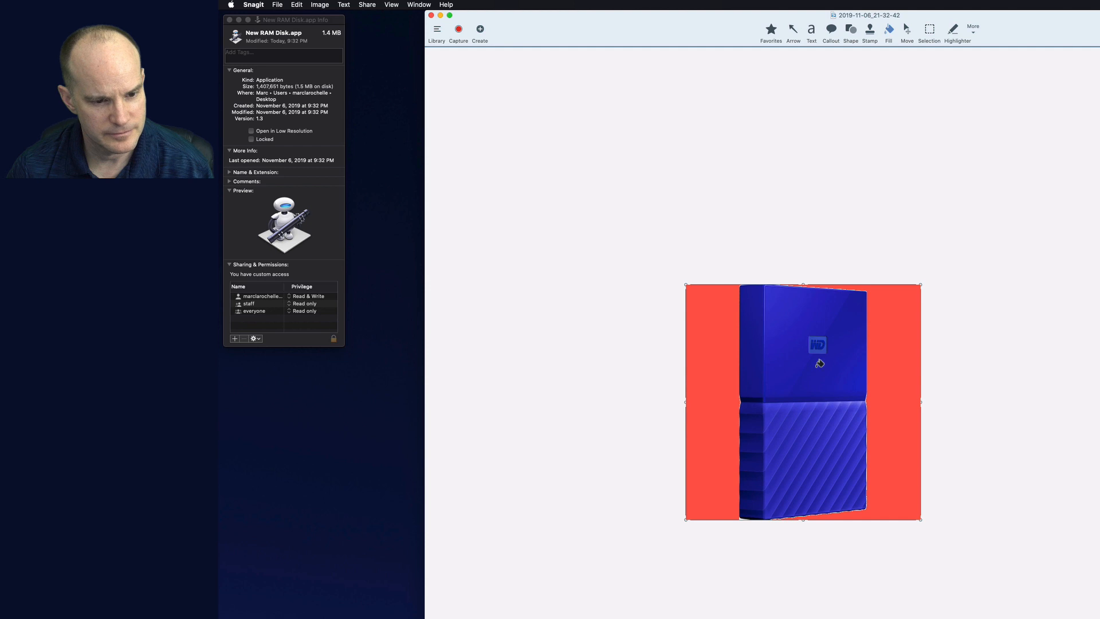
right_click(903, 343)
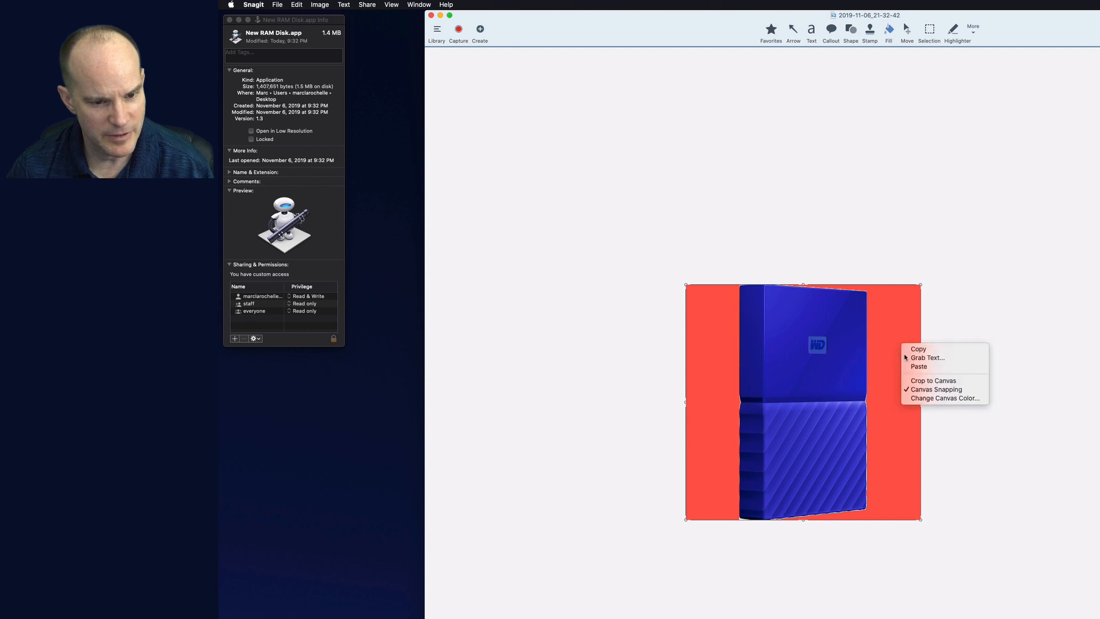
left_click(1067, 329)
key("super+a")
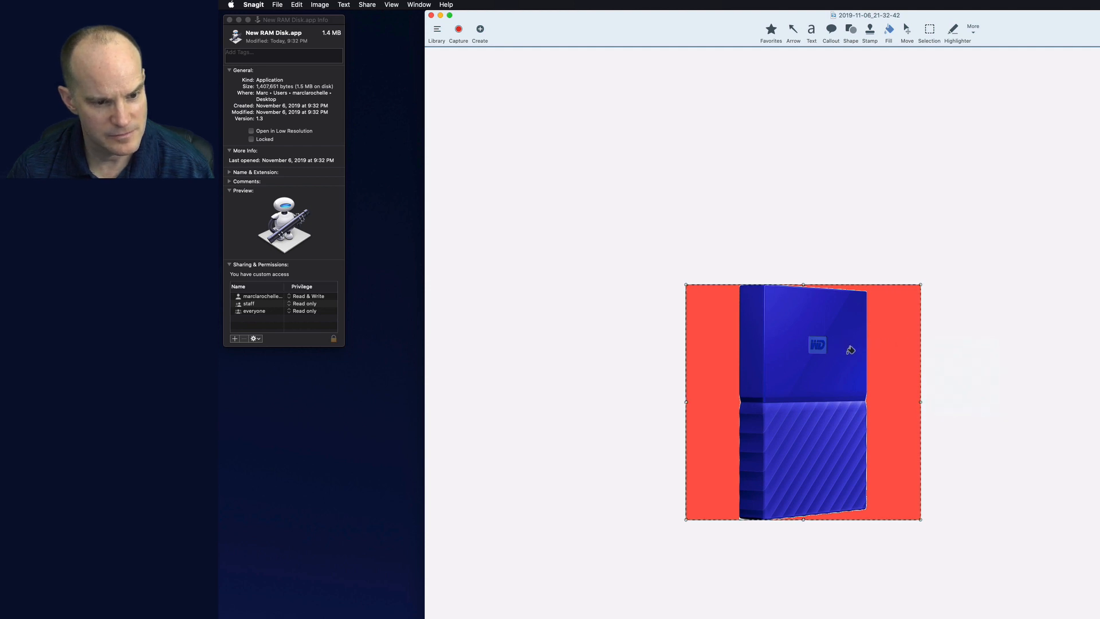
key("super+c")
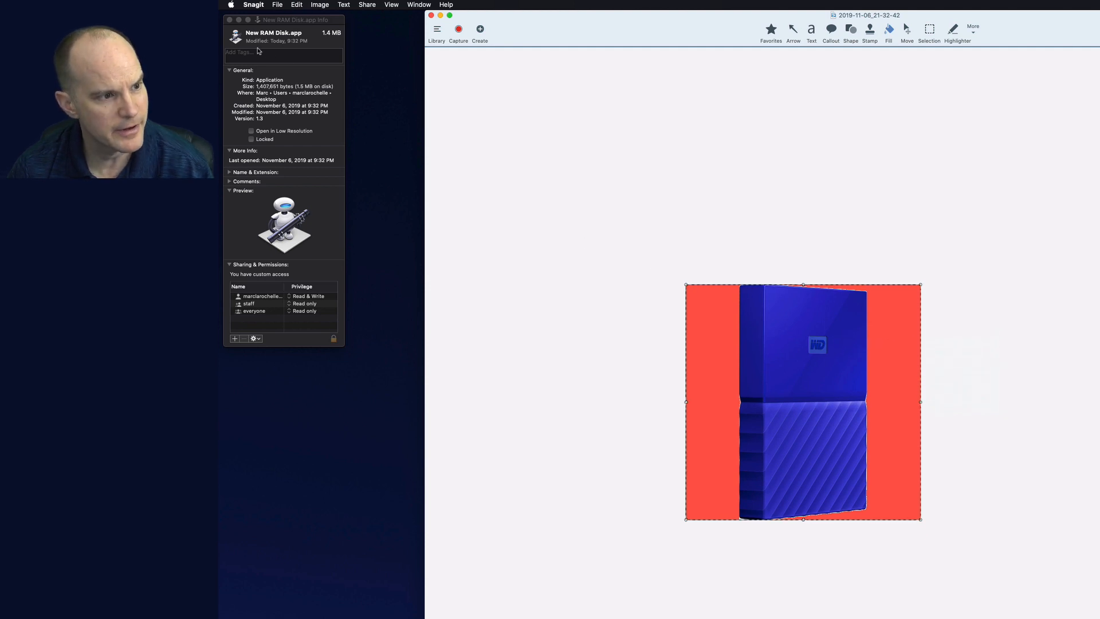
Paste the copied image as the icon of New RAM Disk.app in its info window, then close the windows
left_click(235, 37)
key("super+v")
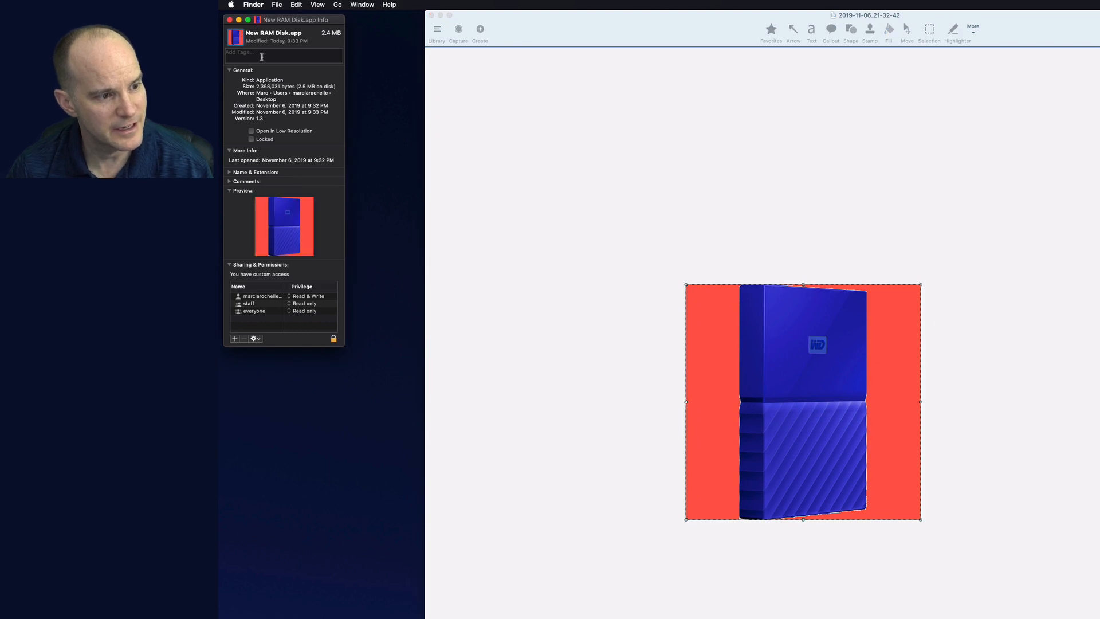
key("super+w")
left_click(1017, 248)
key("super+w")
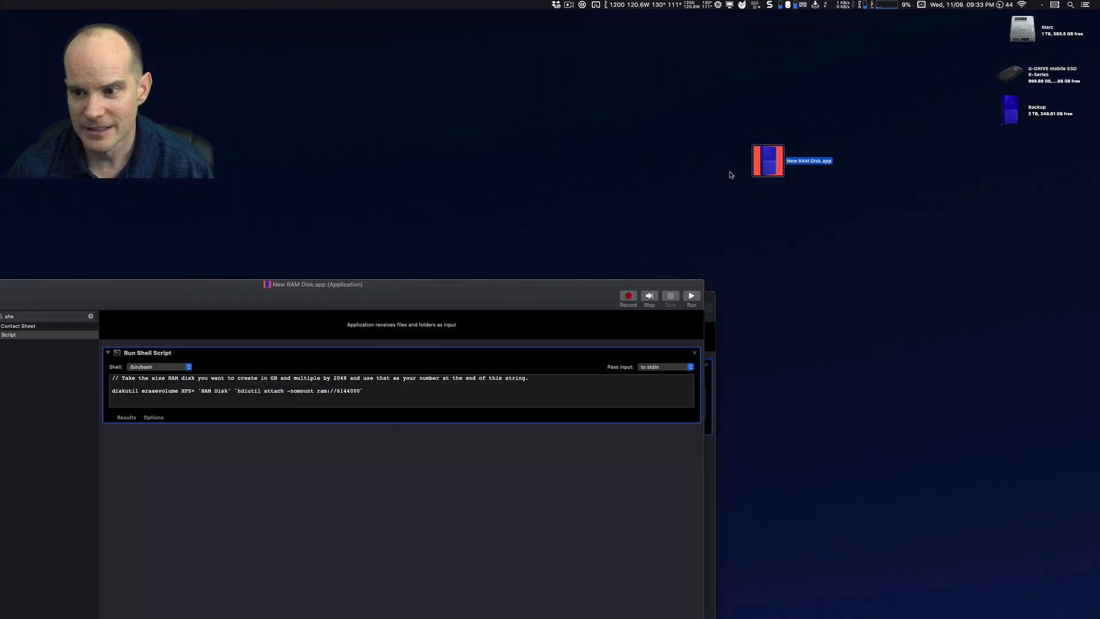
Launch New RAM Disk.app to test it, then eject the mounted RAM Disk
left_click_drag(727, 194, 794, 135)
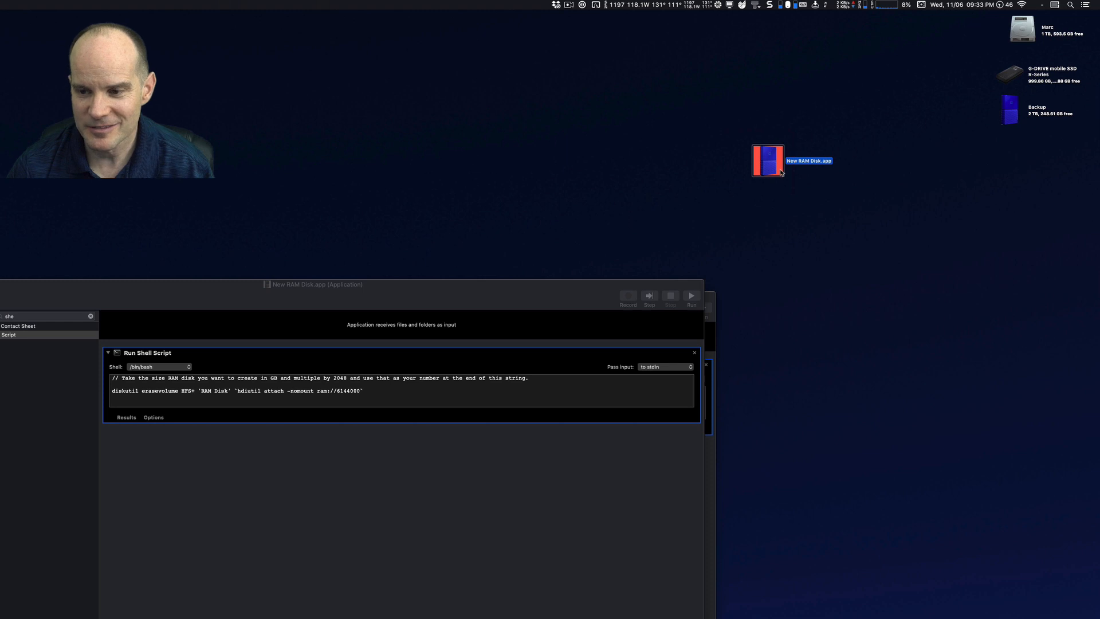
left_click(780, 205)
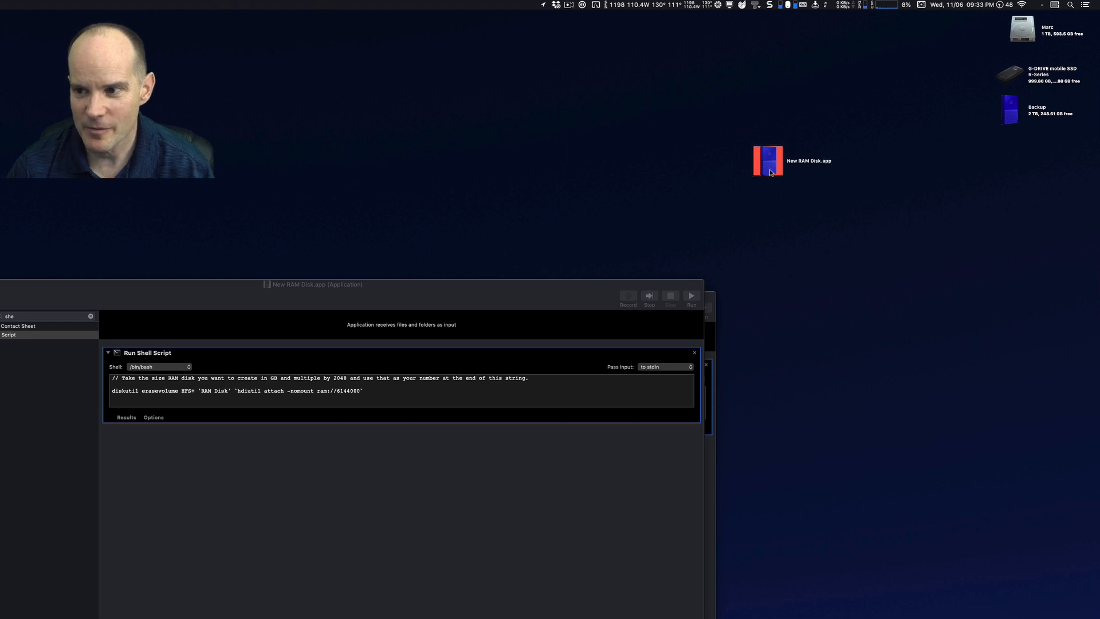
left_click(771, 173)
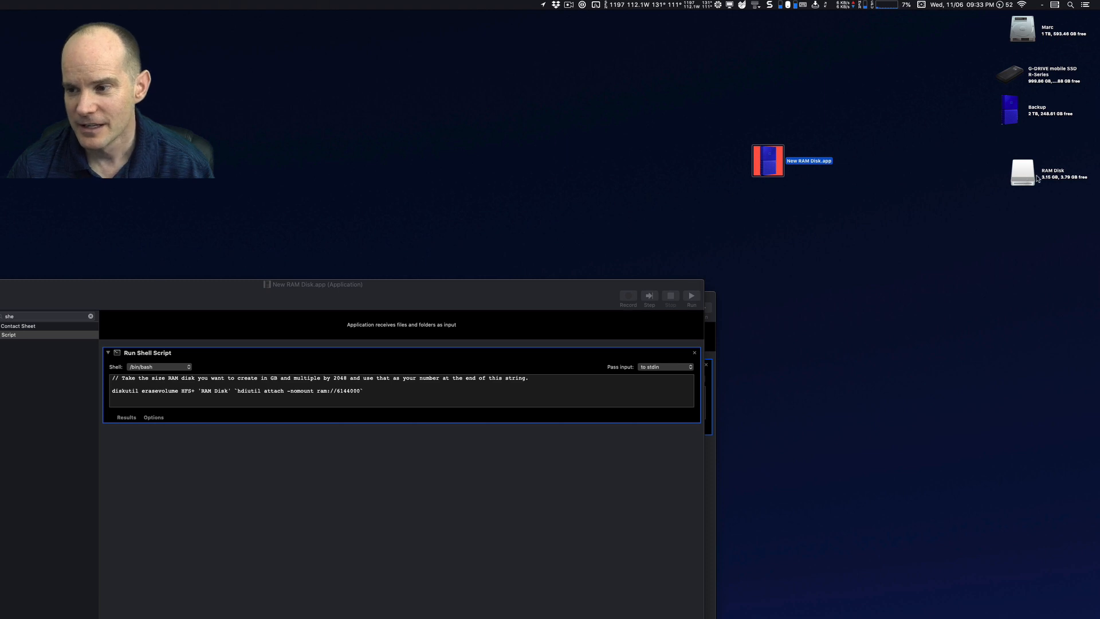
left_click_drag(990, 227, 1030, 165)
key("super+e")
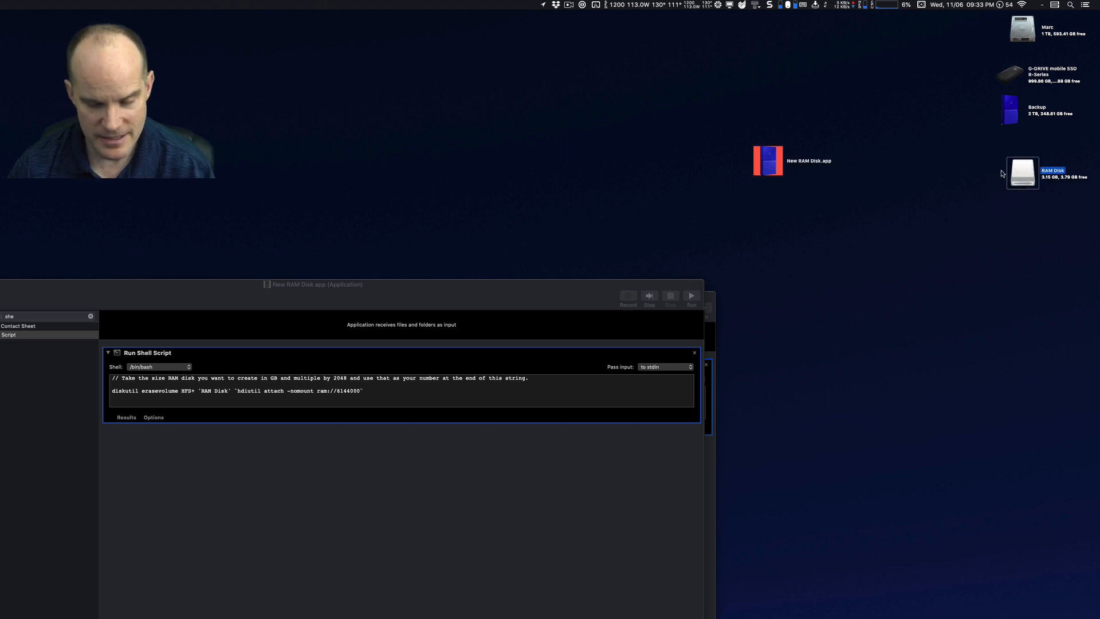
Calculate 1000*2048 and change the ram:// size at the end of the script to 2048000
left_click(405, 397)
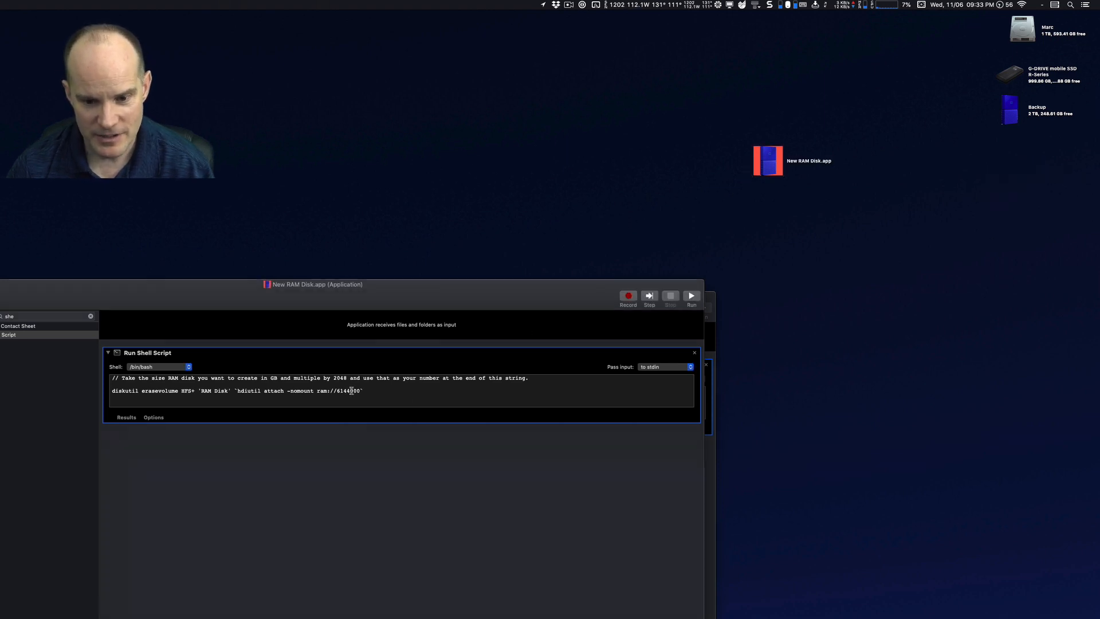
key("super+space")
type("1000")
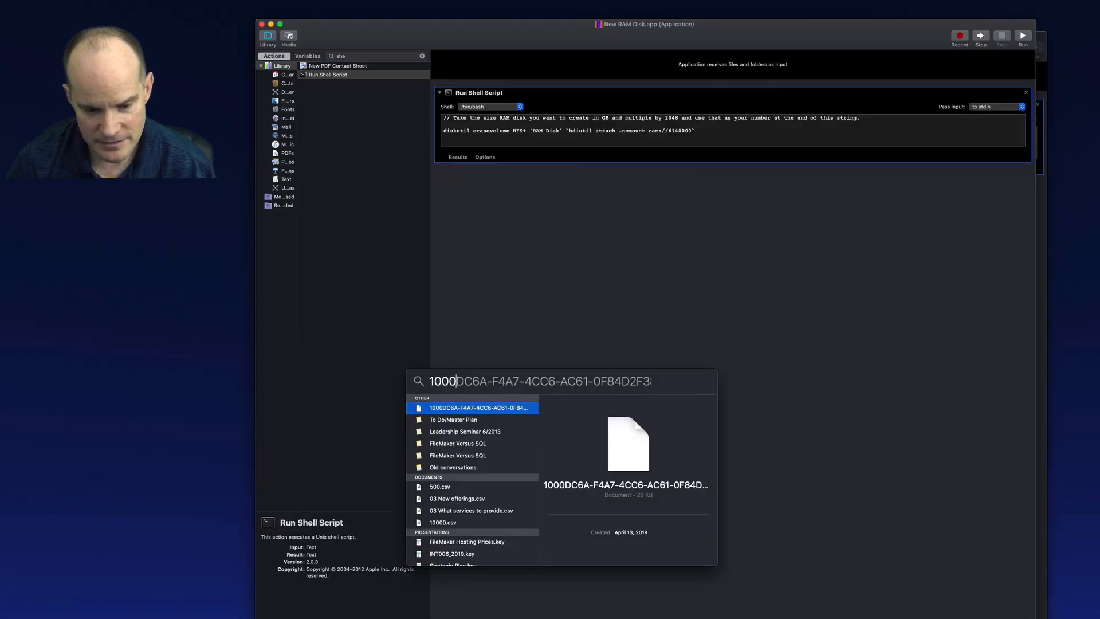
type("*2048")
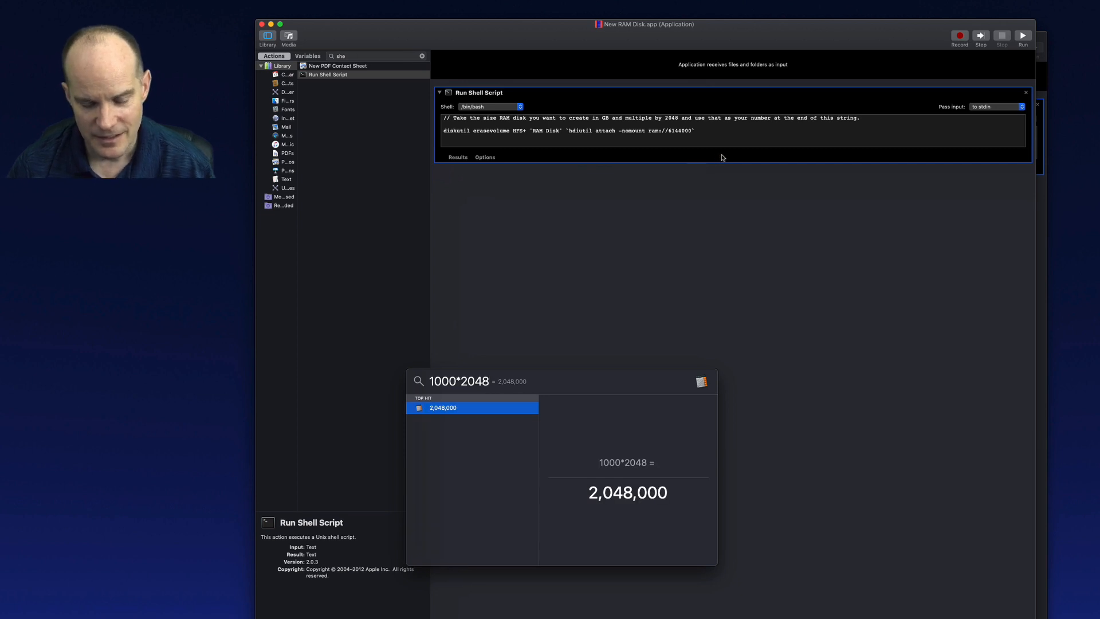
key("Escape")
key("BackSpace")
key("BackSpace")
key("BackSpace")
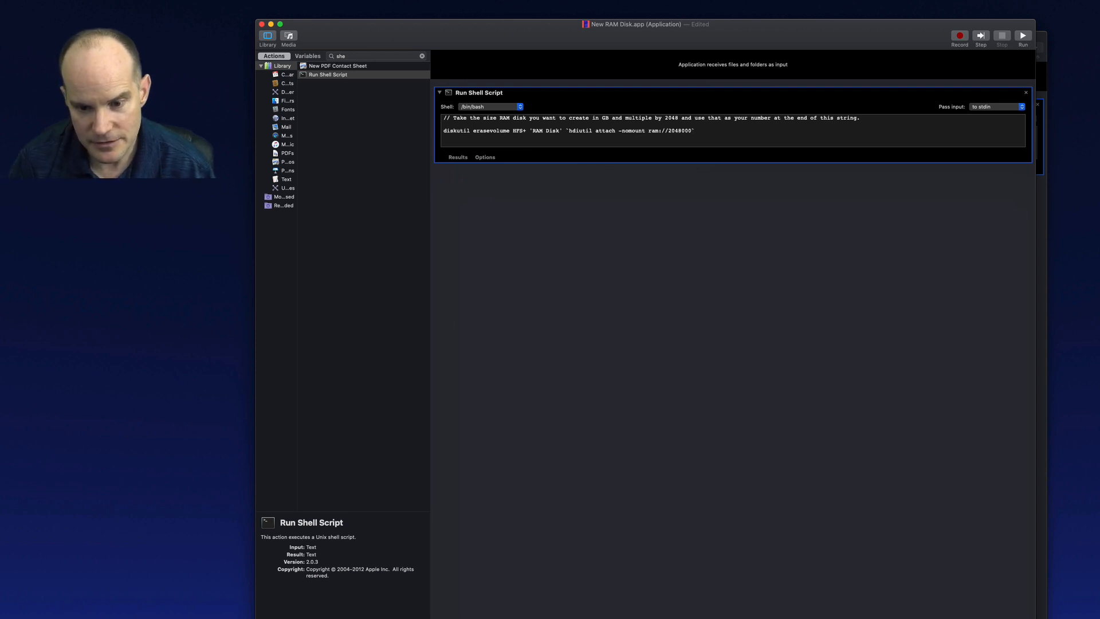
Save the application anyway despite the outside change, and run New RAM Disk.app again
key("super+s")
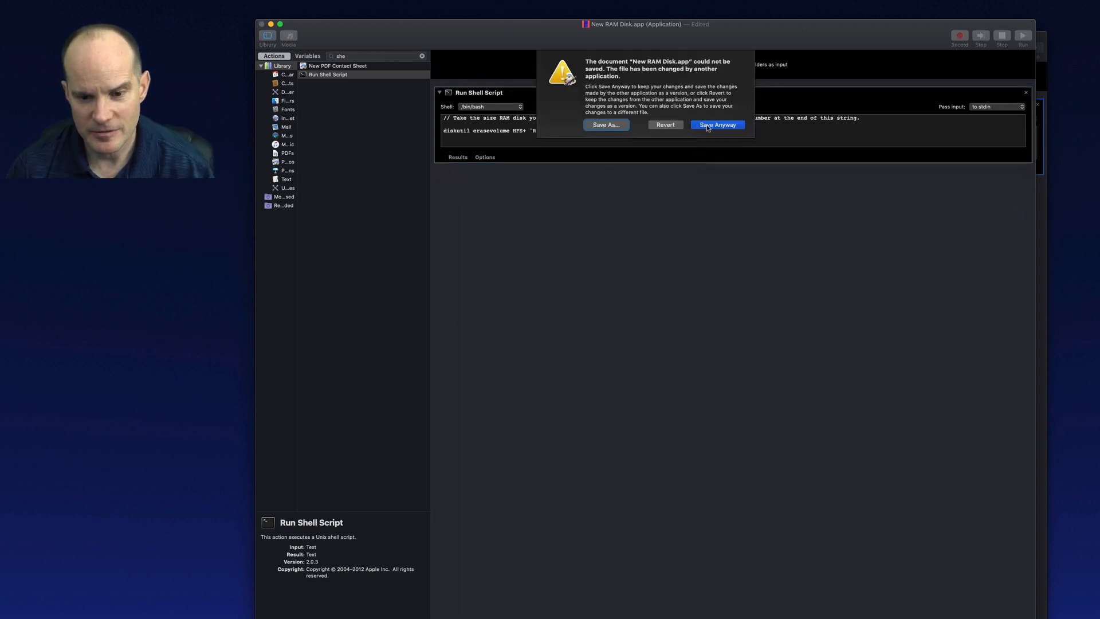
left_click(708, 127)
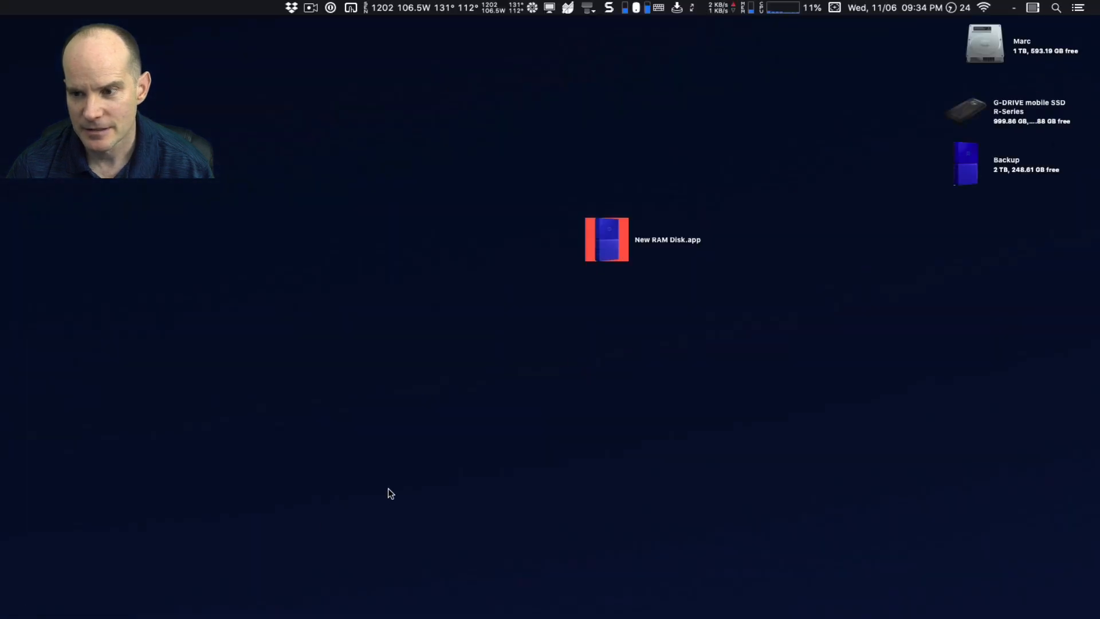
double_click(620, 232)
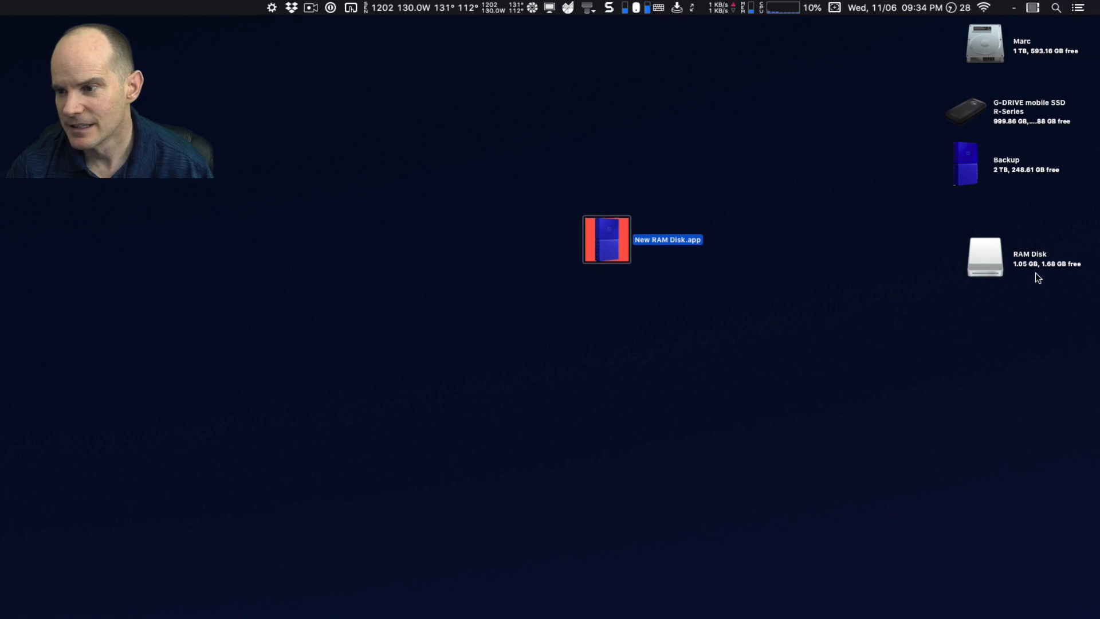
Open the info window of the mounted RAM Disk volume to check its capacity, then close it
left_click(1034, 268)
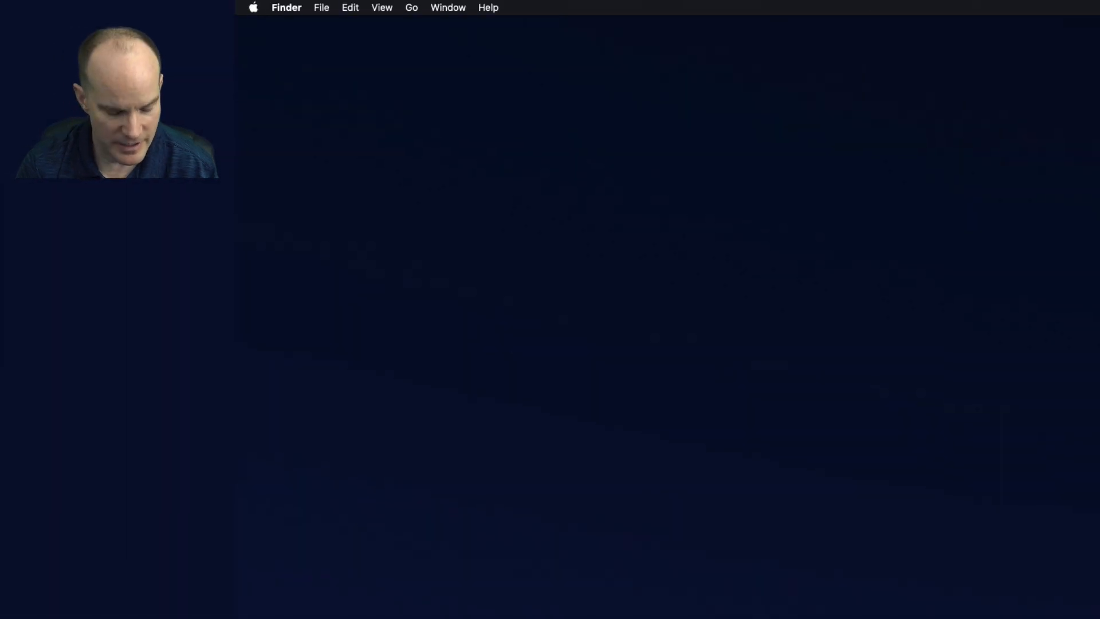
key("super+i")
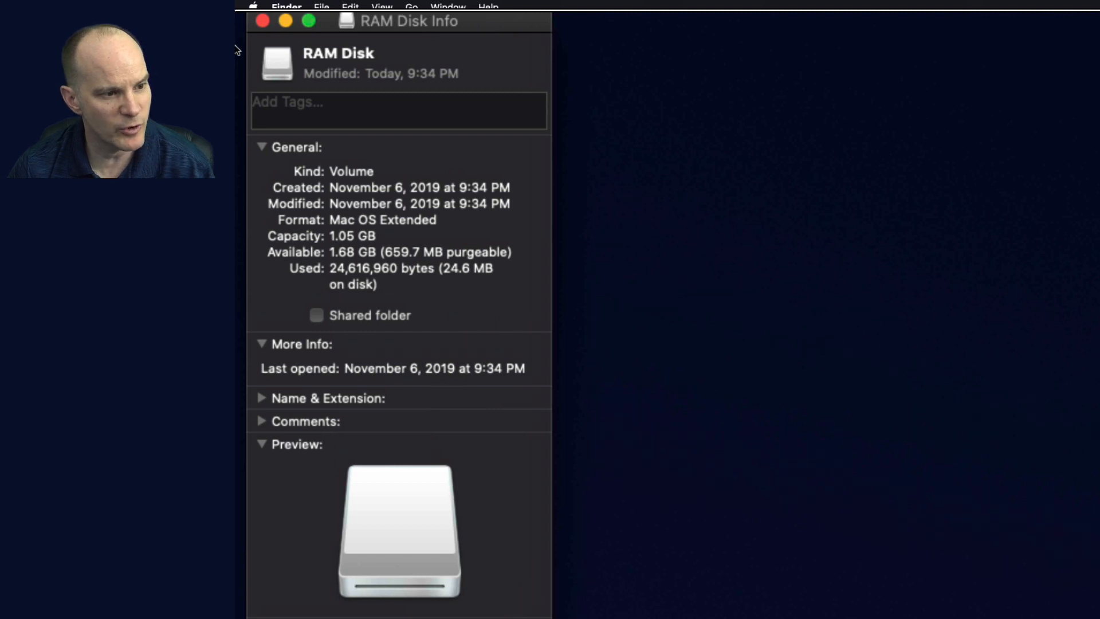
key("super+w")
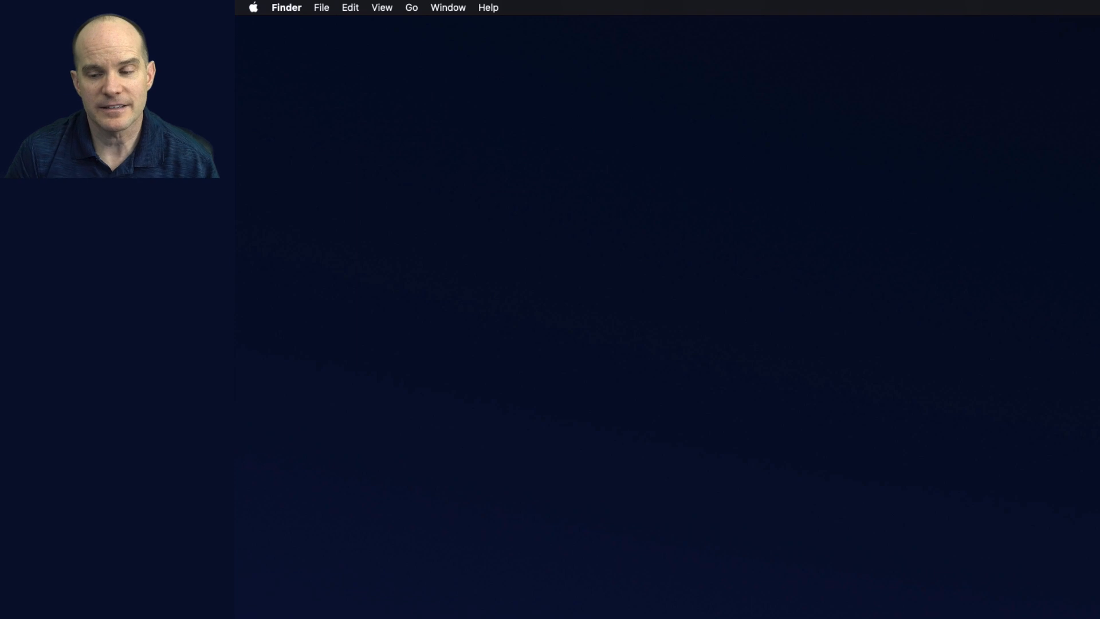